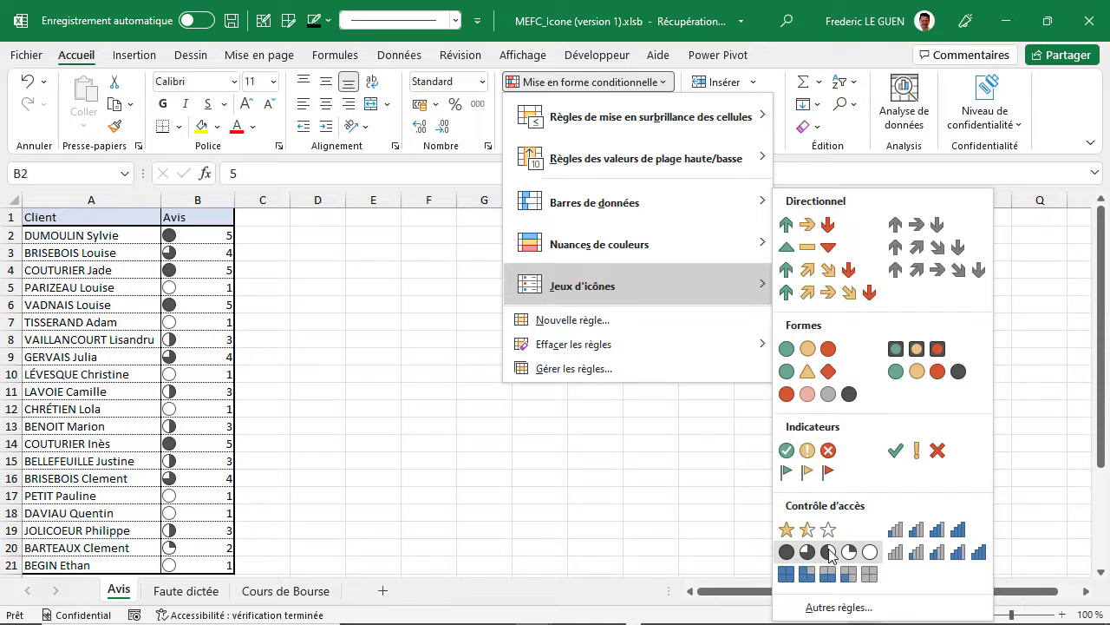
# - Apply the five quarter-circle icon set to the Avis values, and add the three-colour traffic light icon set to the same cells
pyautogui.click(828, 553)
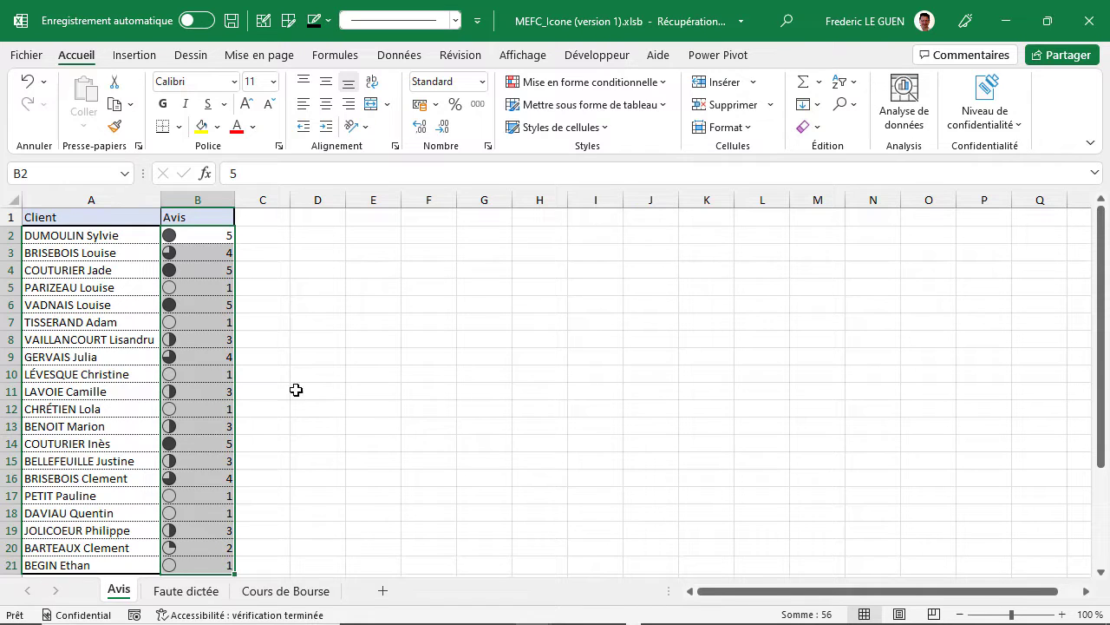
pyautogui.click(659, 85)
pyautogui.moveTo(694, 295)
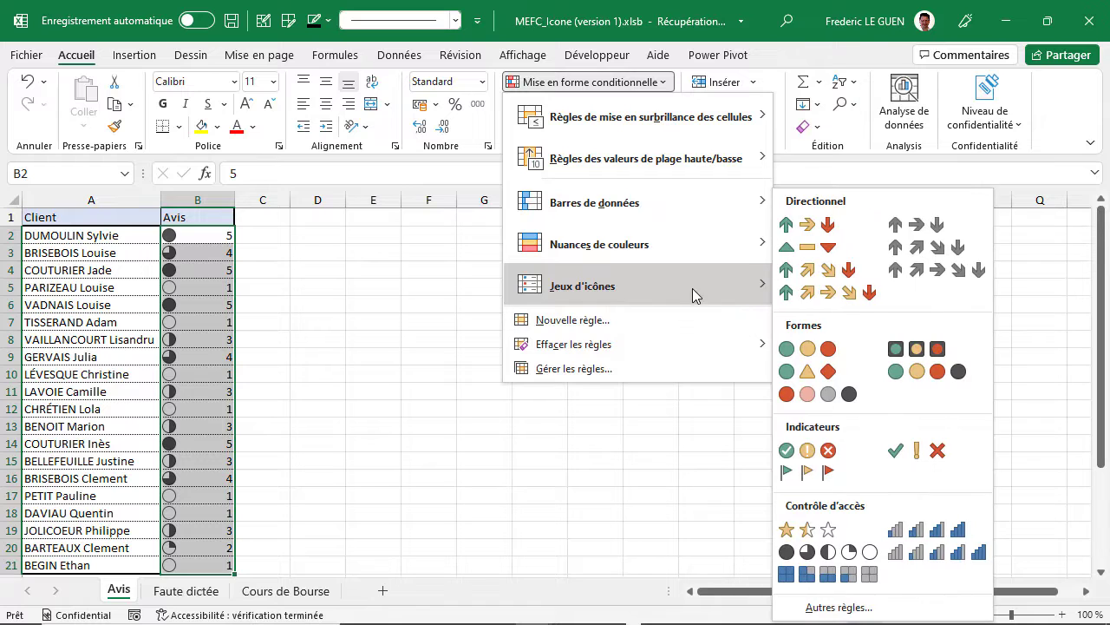
pyautogui.click(808, 350)
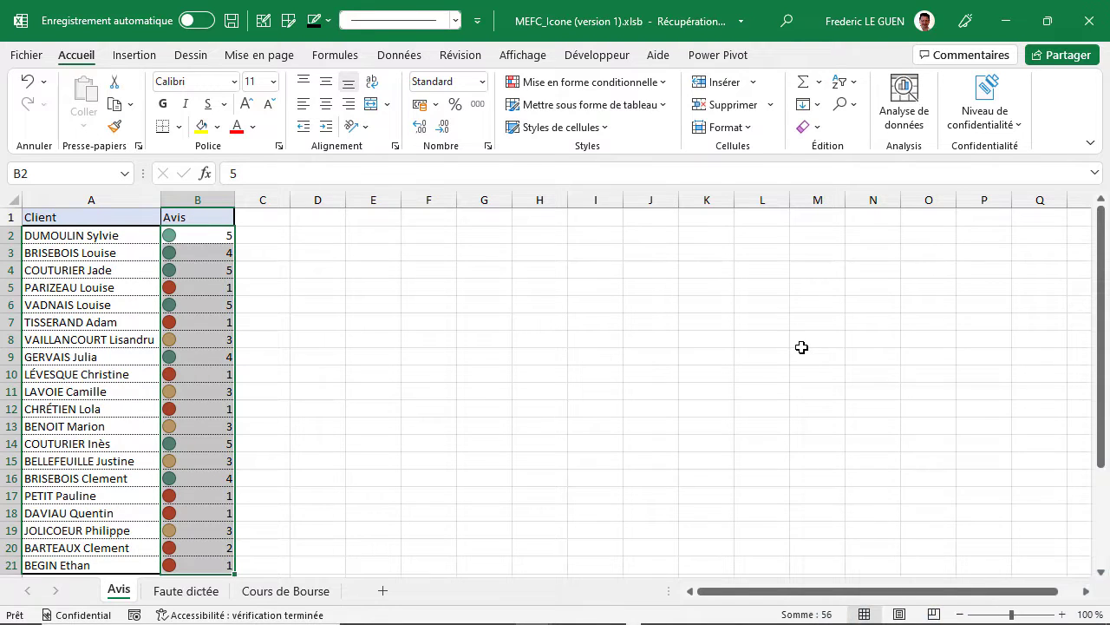
# - Delete the quarter-circle icon set rule from the Avis values, keeping the traffic light rule
pyautogui.click(624, 84)
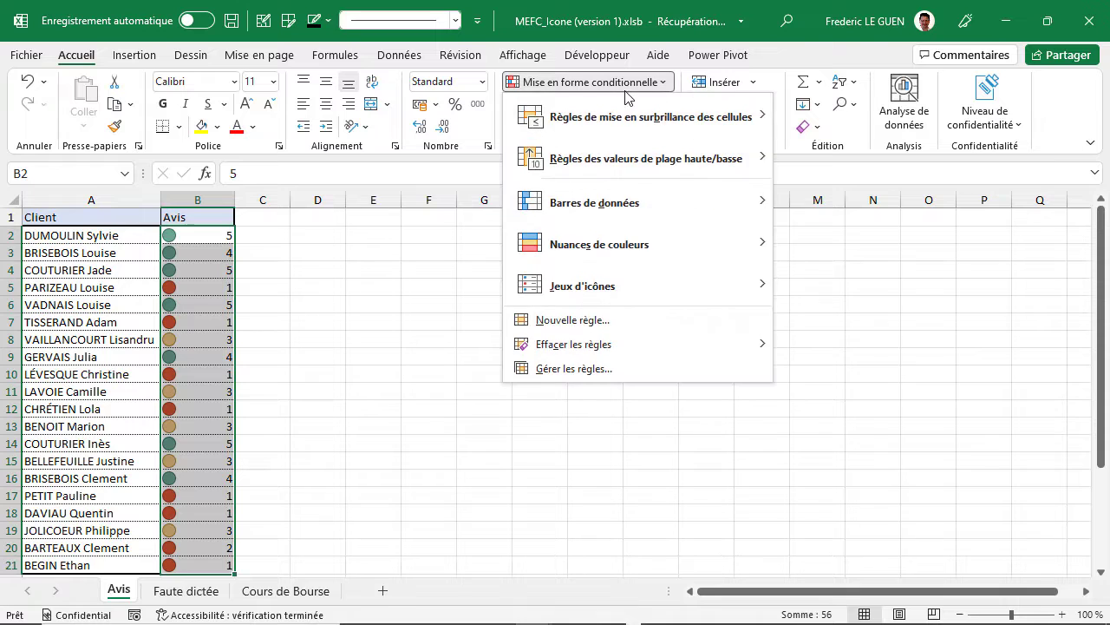
pyautogui.click(605, 367)
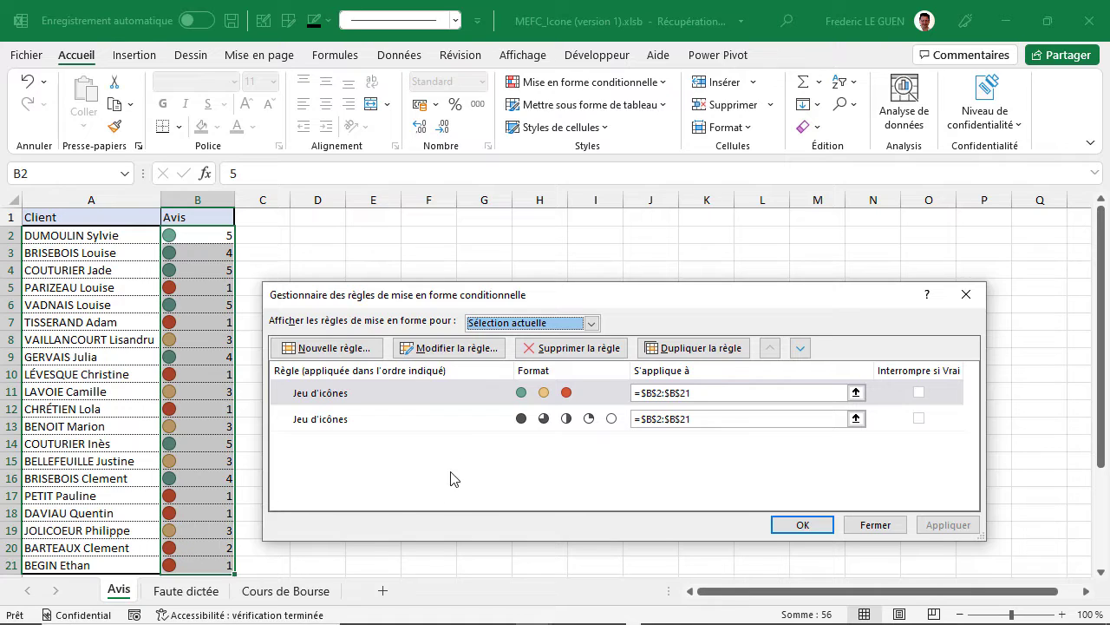
pyautogui.click(457, 425)
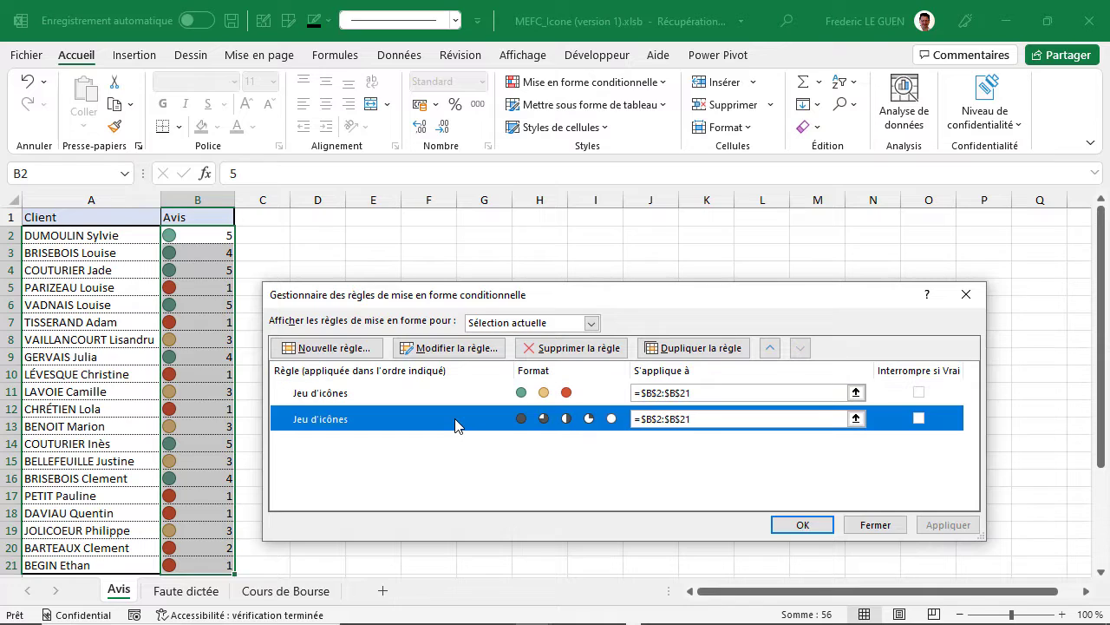
pyautogui.click(594, 351)
pyautogui.click(804, 526)
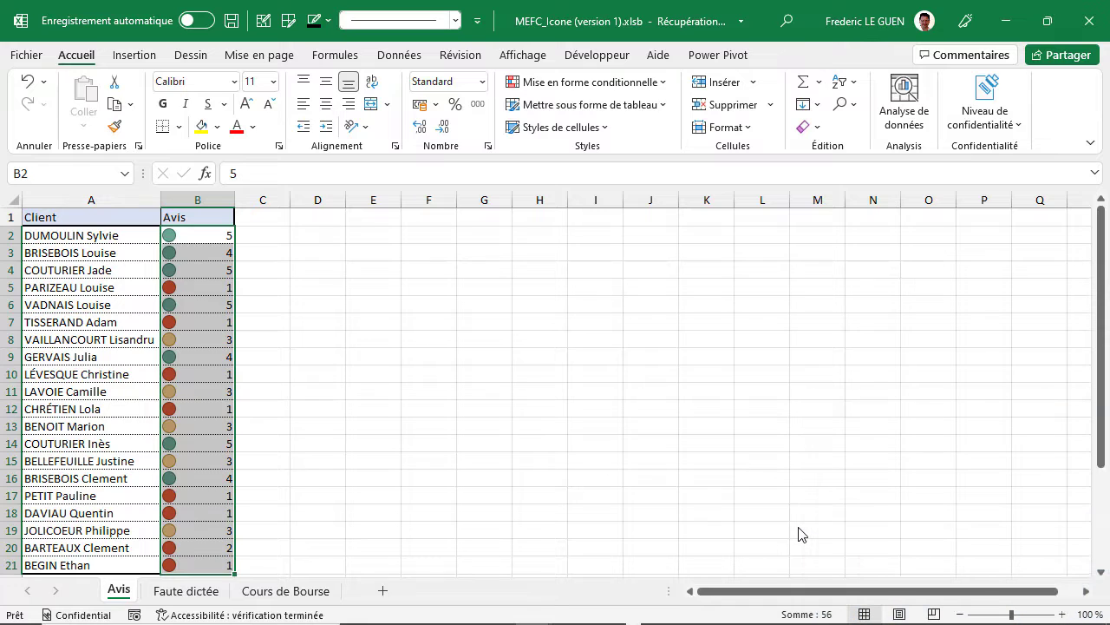
# - Edit the traffic light rule so the green icon applies to values >= 5, with the type set to Nombre
pyautogui.click(663, 84)
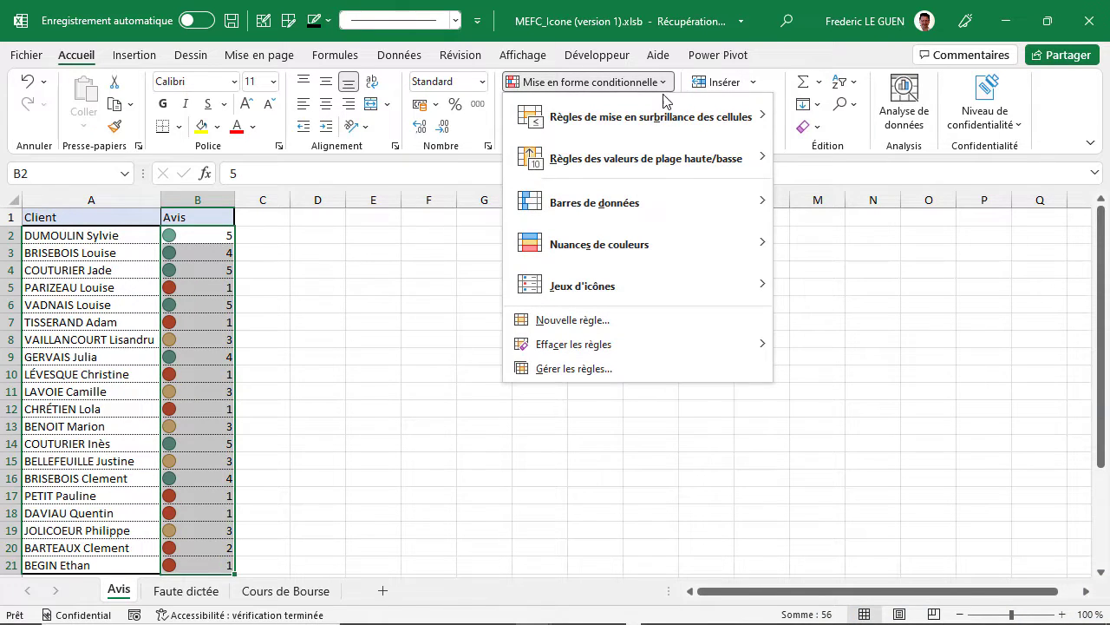
pyautogui.click(590, 369)
pyautogui.click(472, 395)
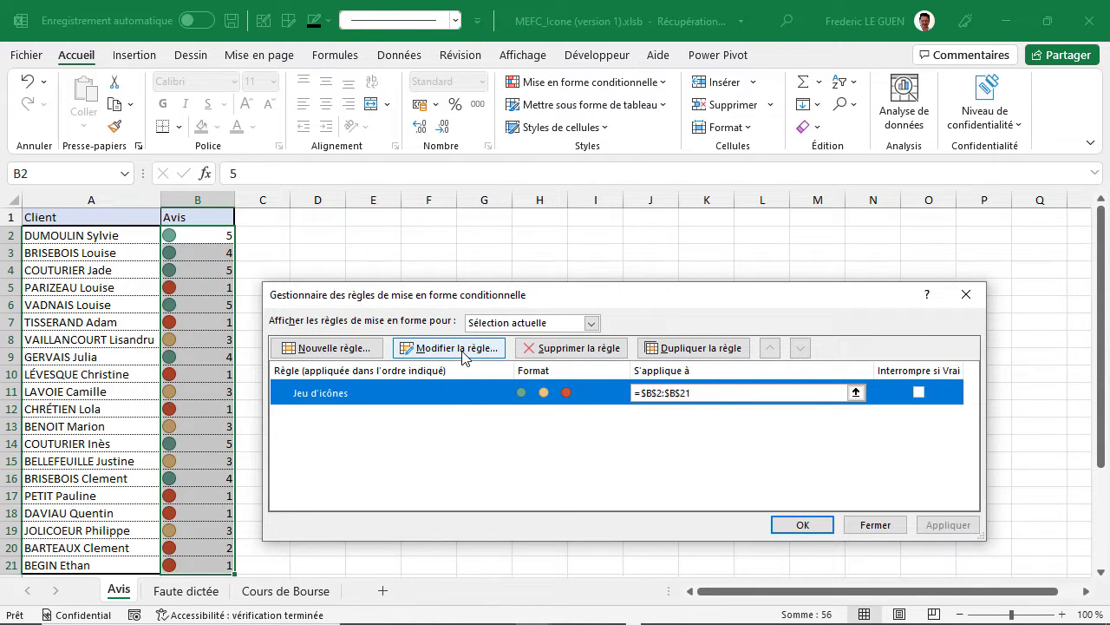
pyautogui.click(465, 352)
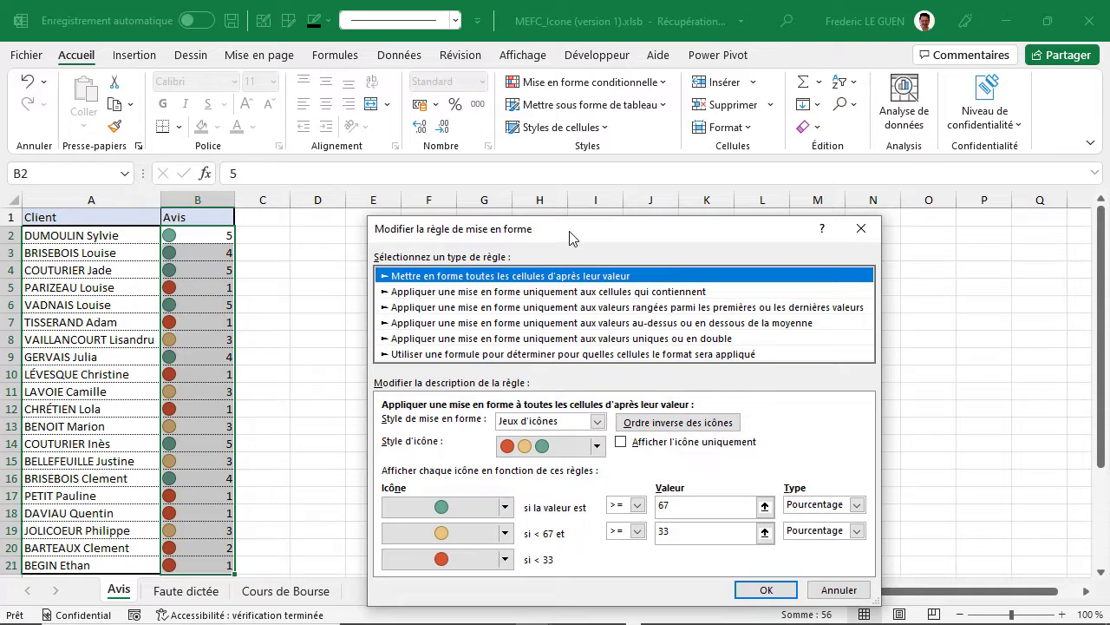
pyautogui.moveTo(570, 238); pyautogui.dragTo(504, 109)
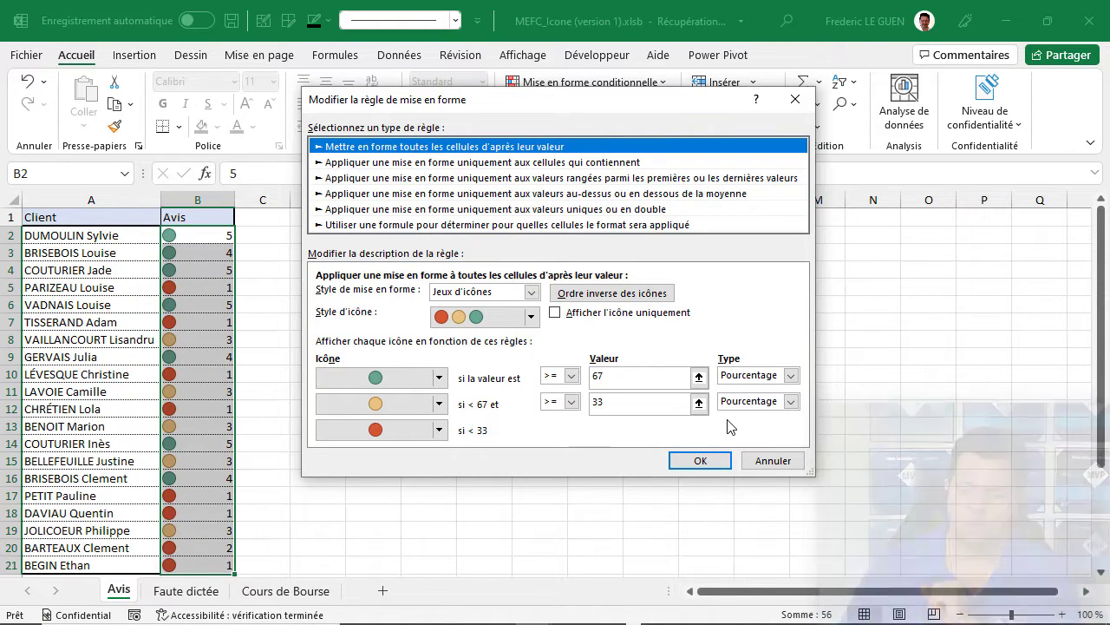
pyautogui.click(791, 376)
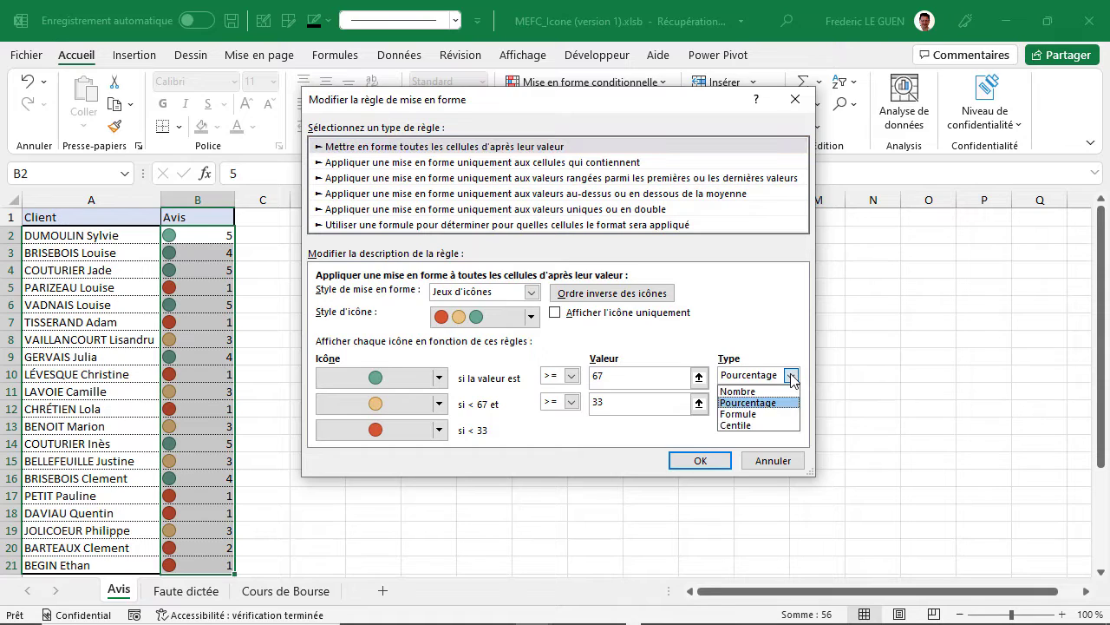
pyautogui.click(784, 392)
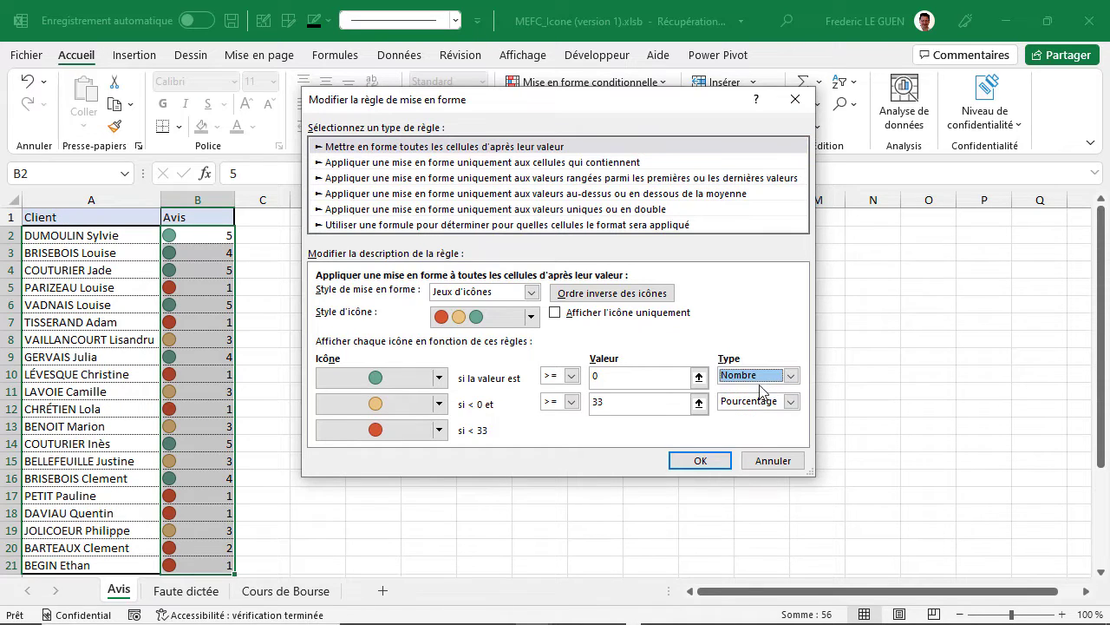
pyautogui.click(603, 378)
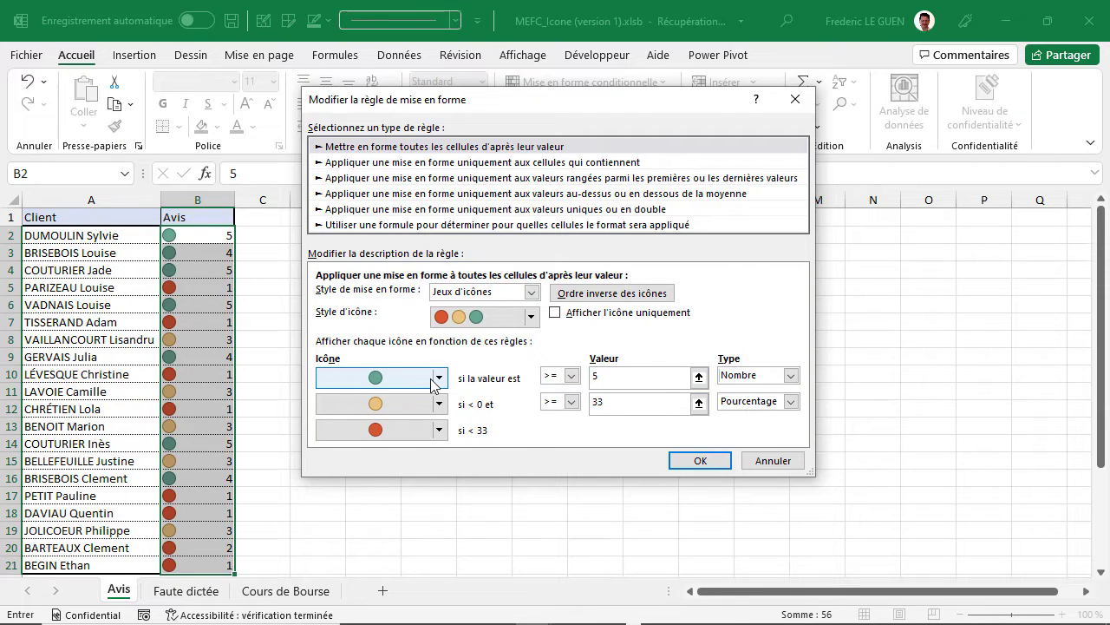
# - Set the yellow icon's threshold to >= 2 with type Nombre, and apply the edited rule to the Avis values
pyautogui.click(790, 401)
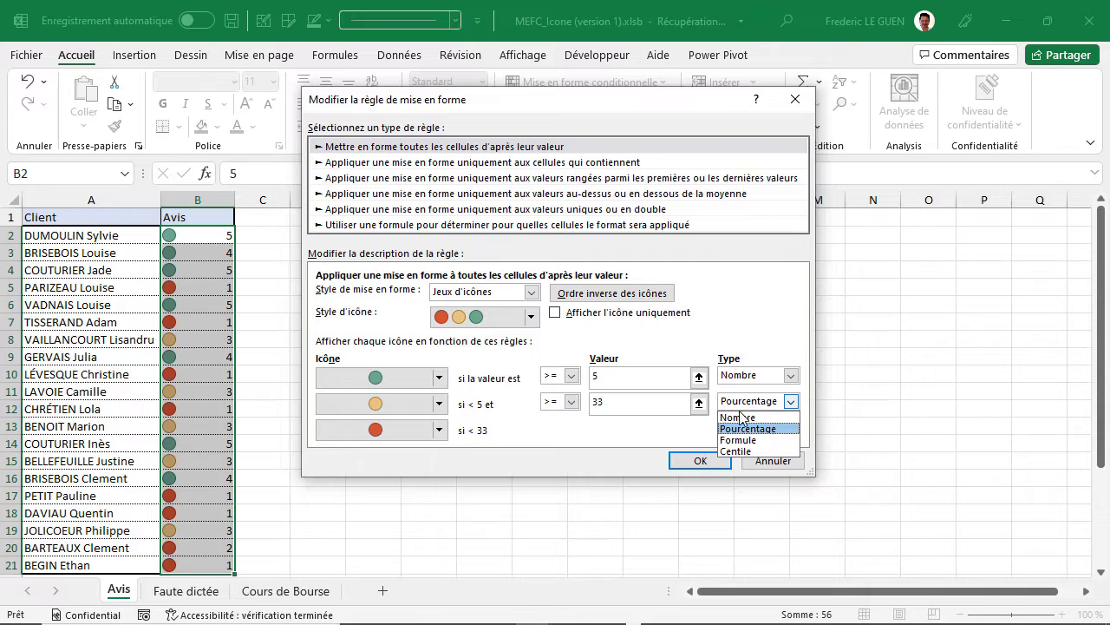
pyautogui.click(738, 417)
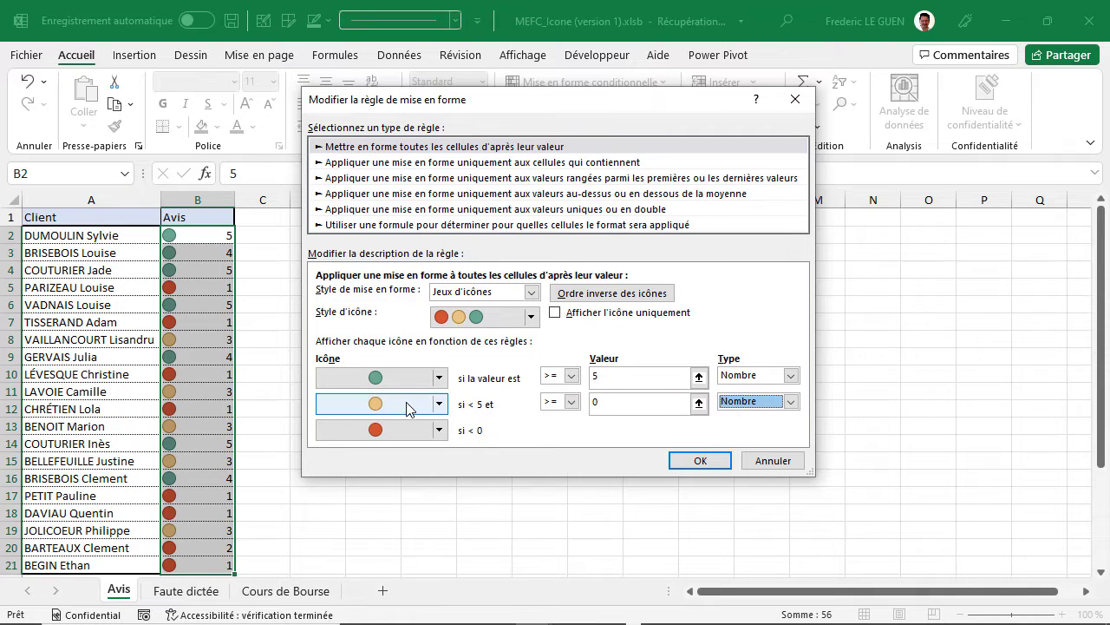
pyautogui.click(597, 401)
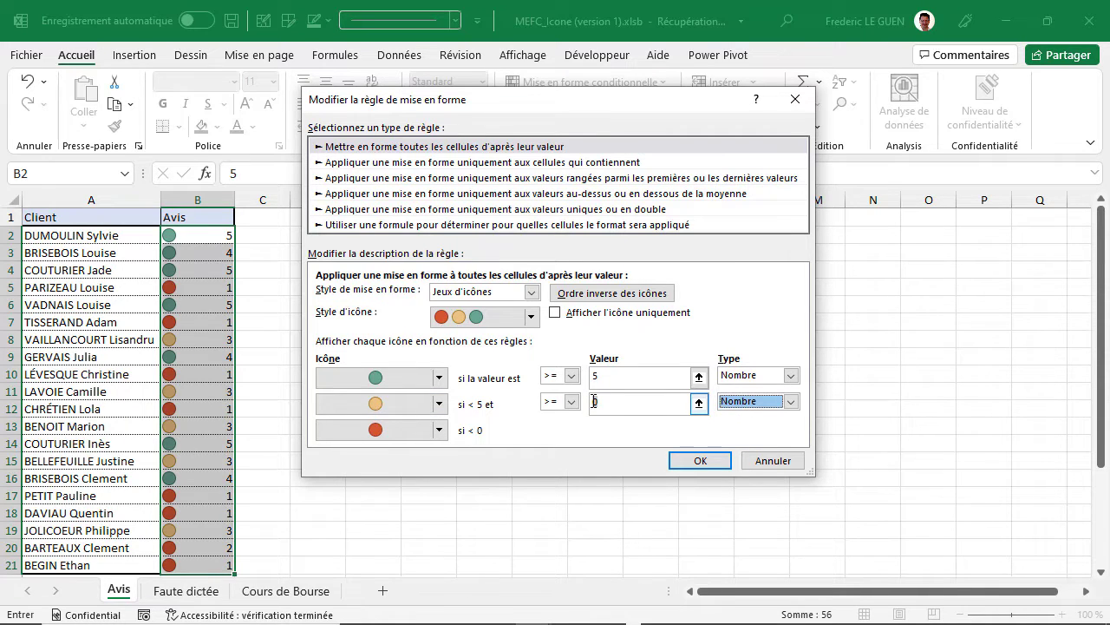
pyautogui.click(595, 401)
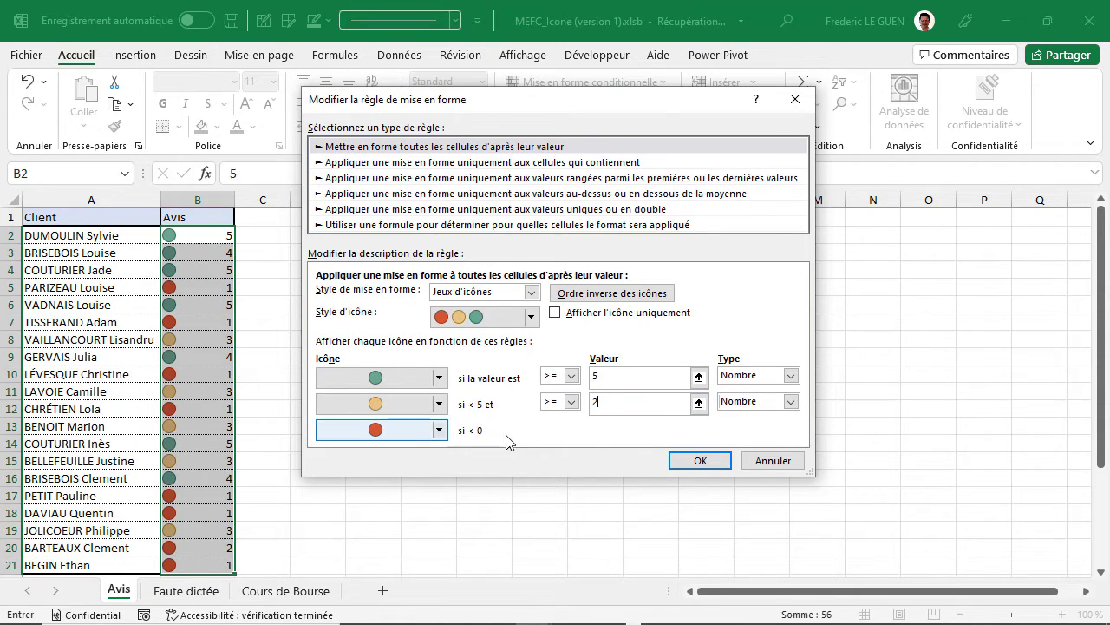
pyautogui.click(700, 461)
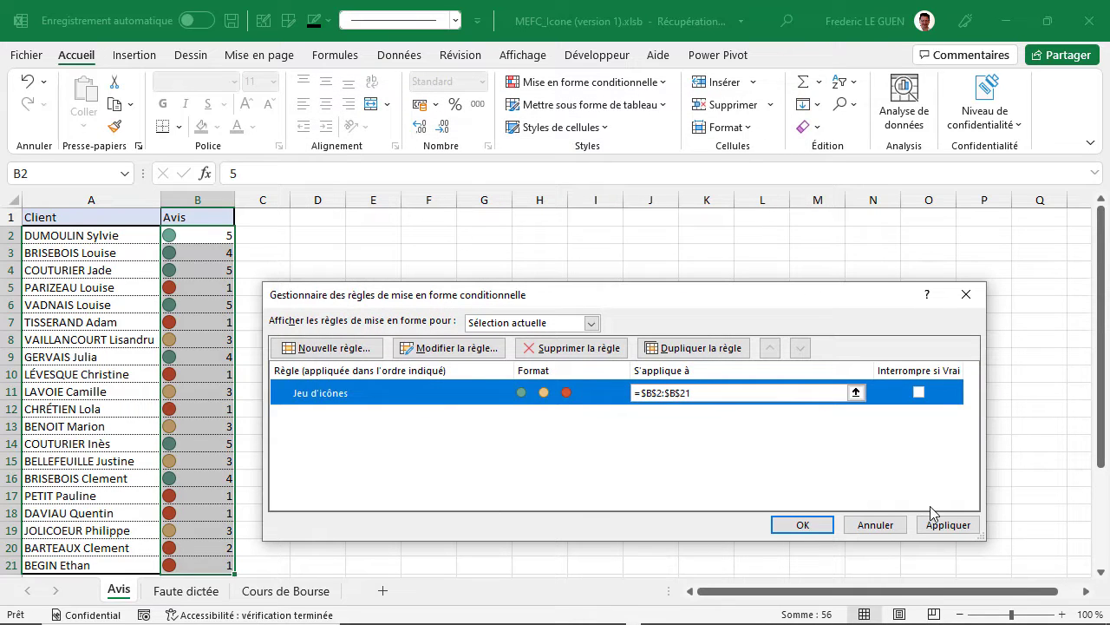
pyautogui.click(948, 523)
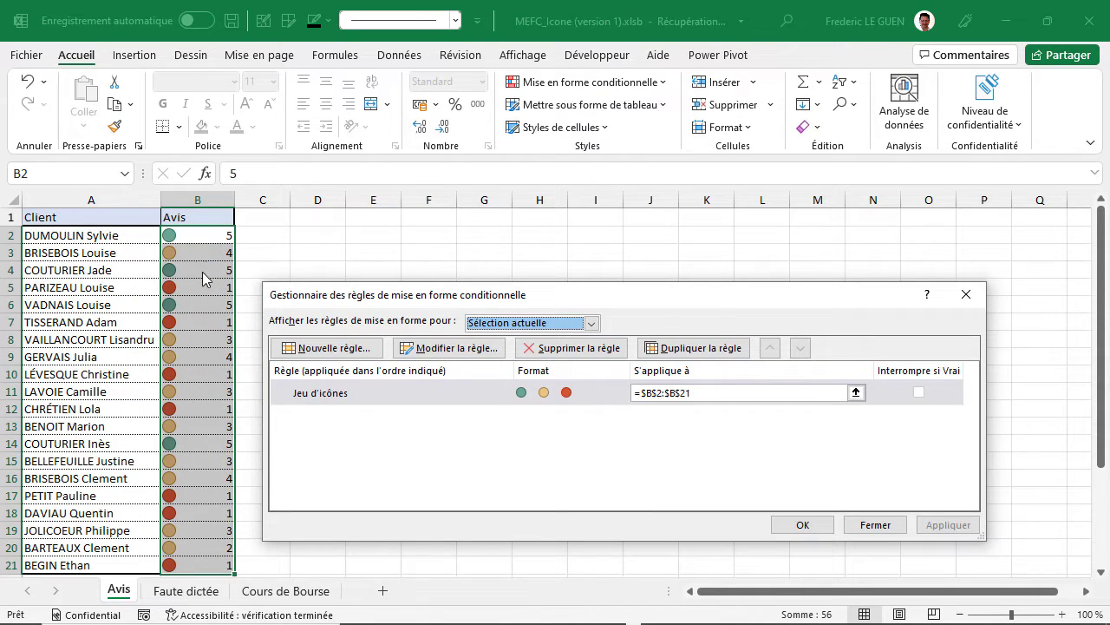
pyautogui.click(801, 524)
pyautogui.click(793, 523)
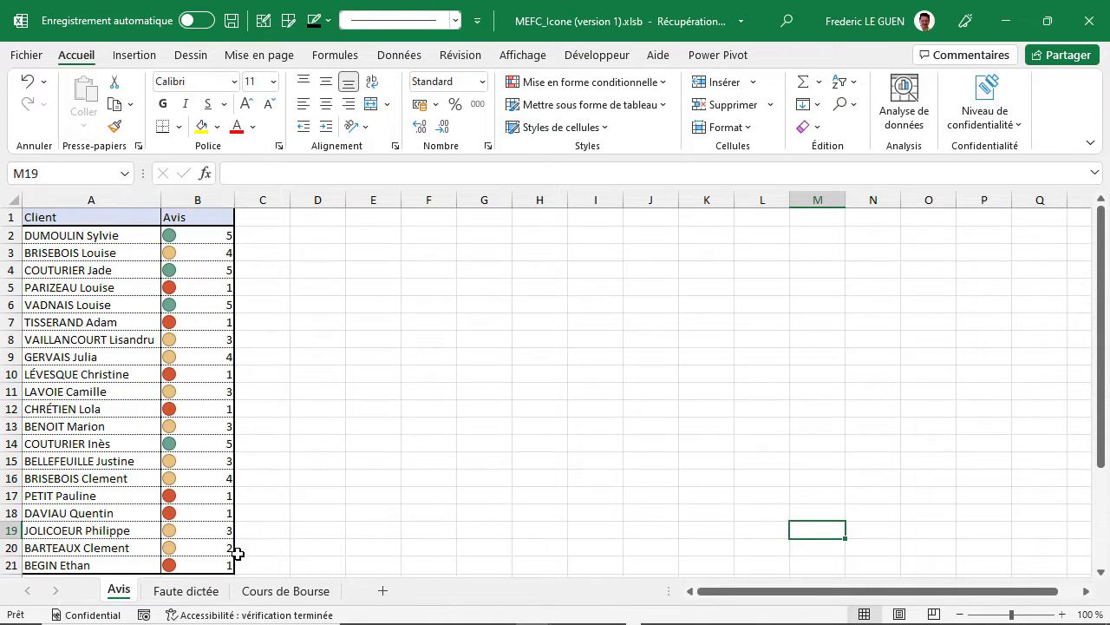
# - On the Faute dictée sheet, apply the circled check, exclamation and cross icon set to the Nombre fautes values in B2:B21
pyautogui.click(193, 595)
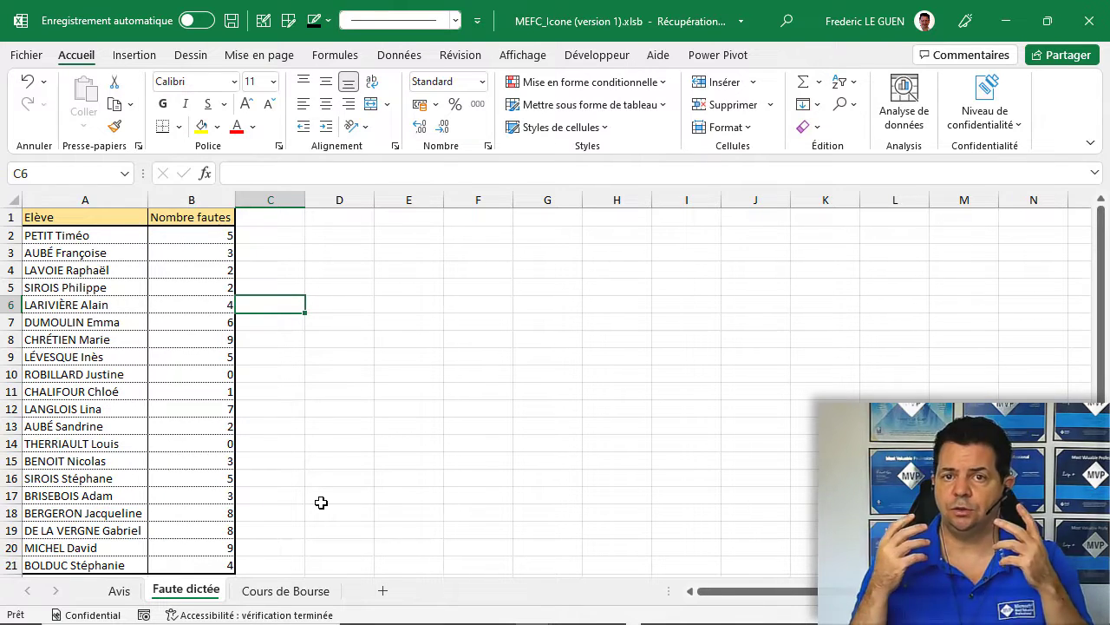
pyautogui.moveTo(203, 235); pyautogui.dragTo(194, 564)
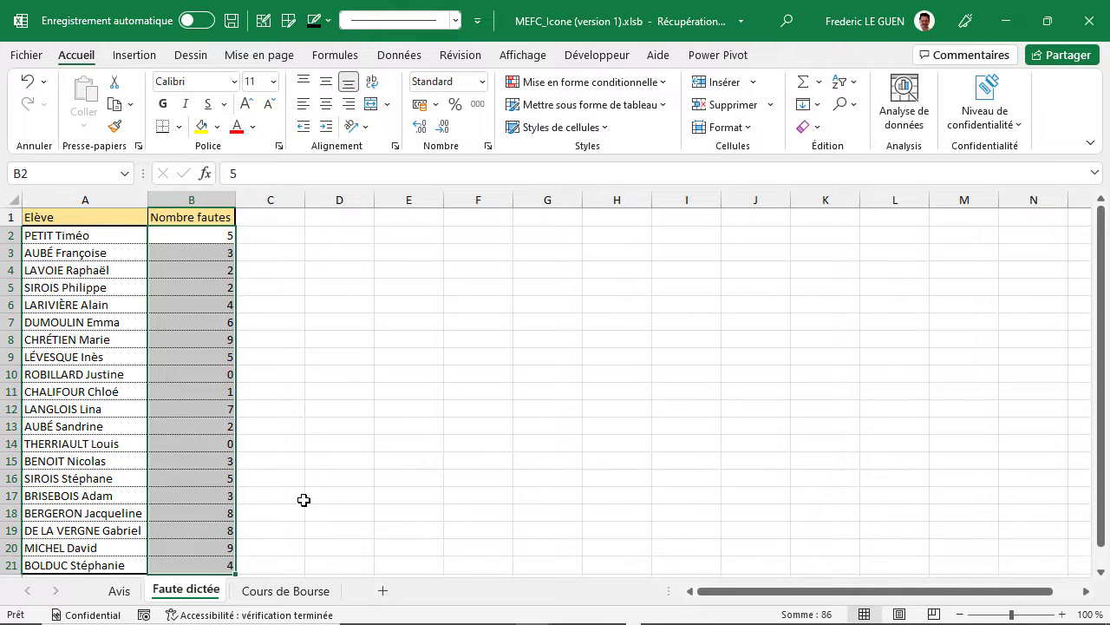
pyautogui.click(661, 84)
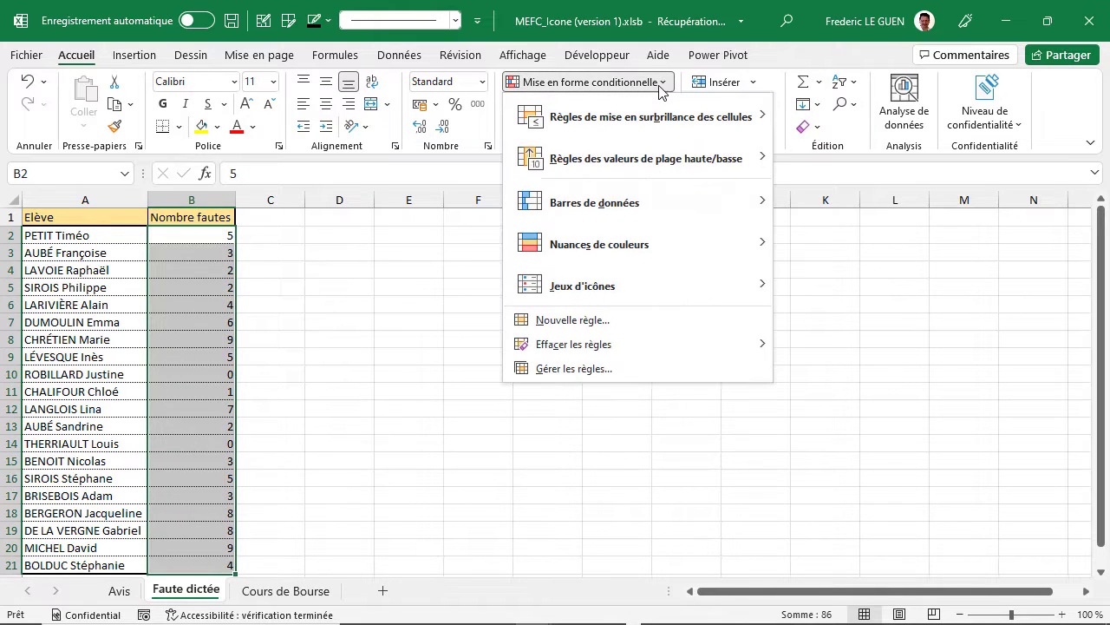
pyautogui.moveTo(611, 286)
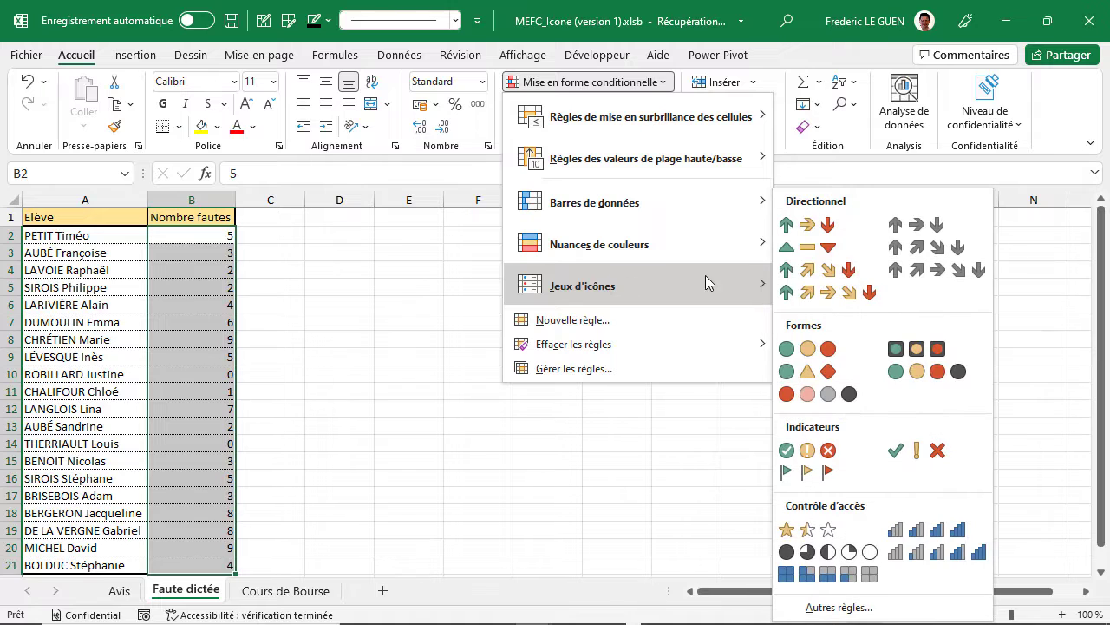
pyautogui.click(806, 450)
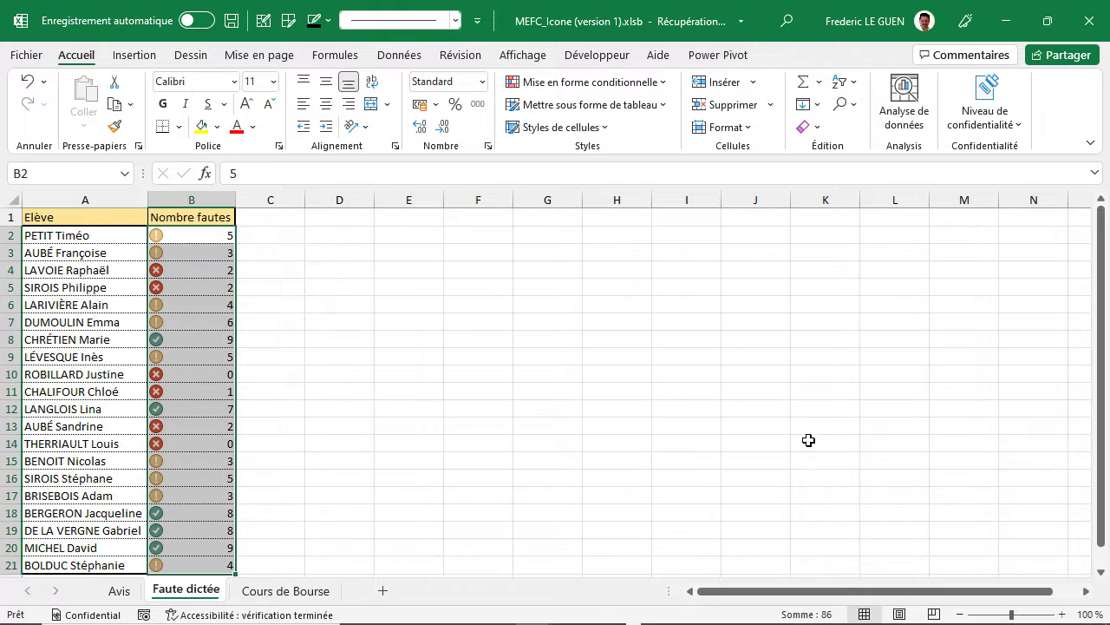
# - Reverse the icon order of the Nombre fautes rule so high values get the red cross, and apply it
pyautogui.click(664, 83)
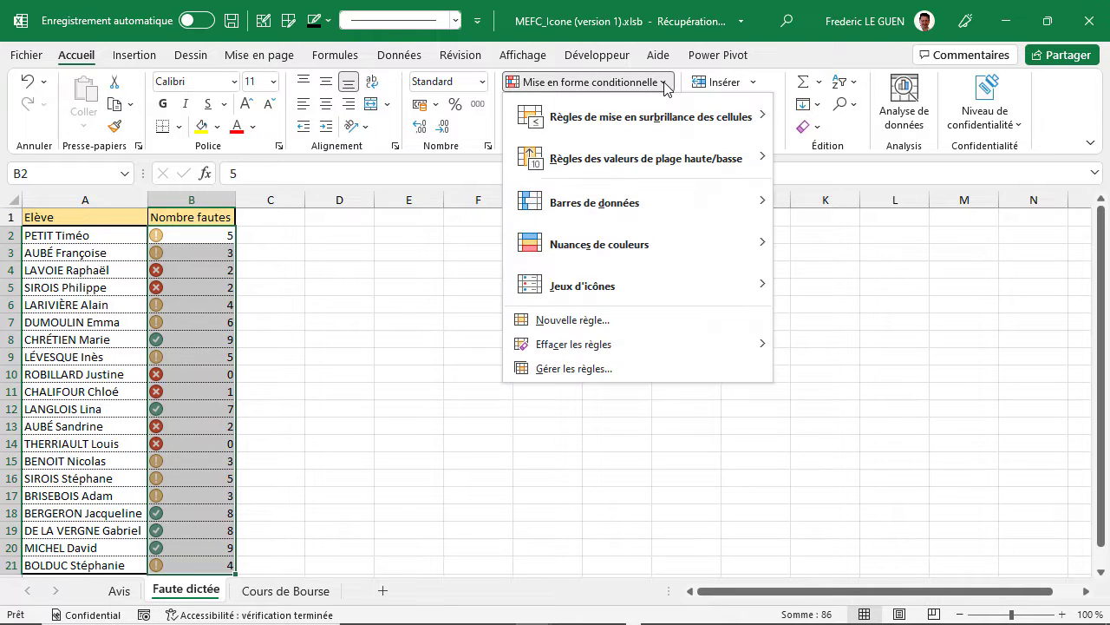
pyautogui.click(586, 368)
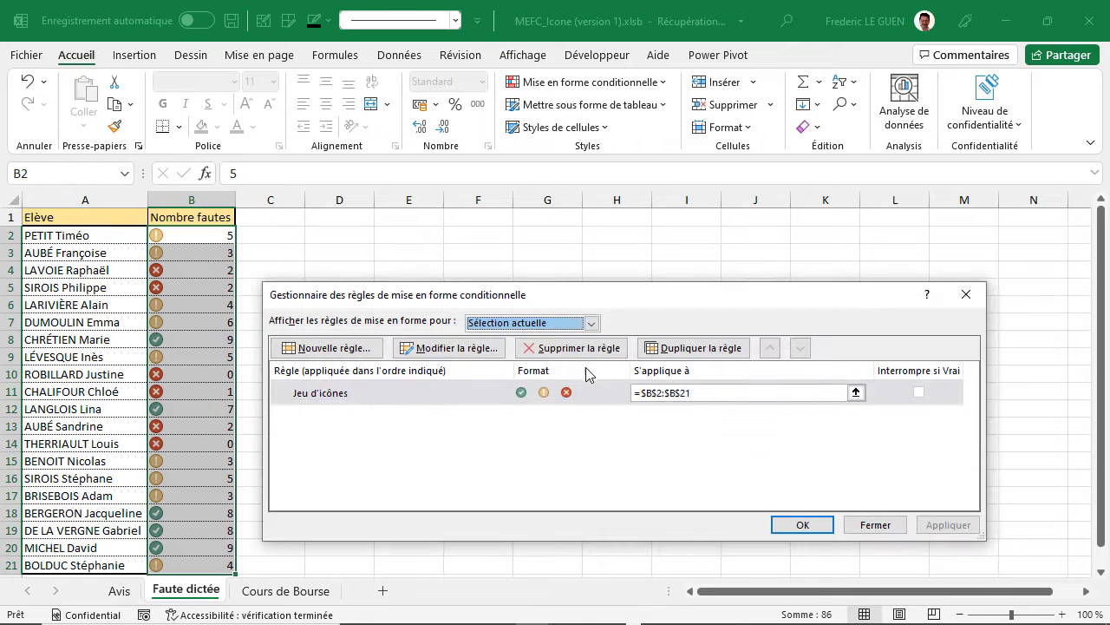
pyautogui.click(483, 395)
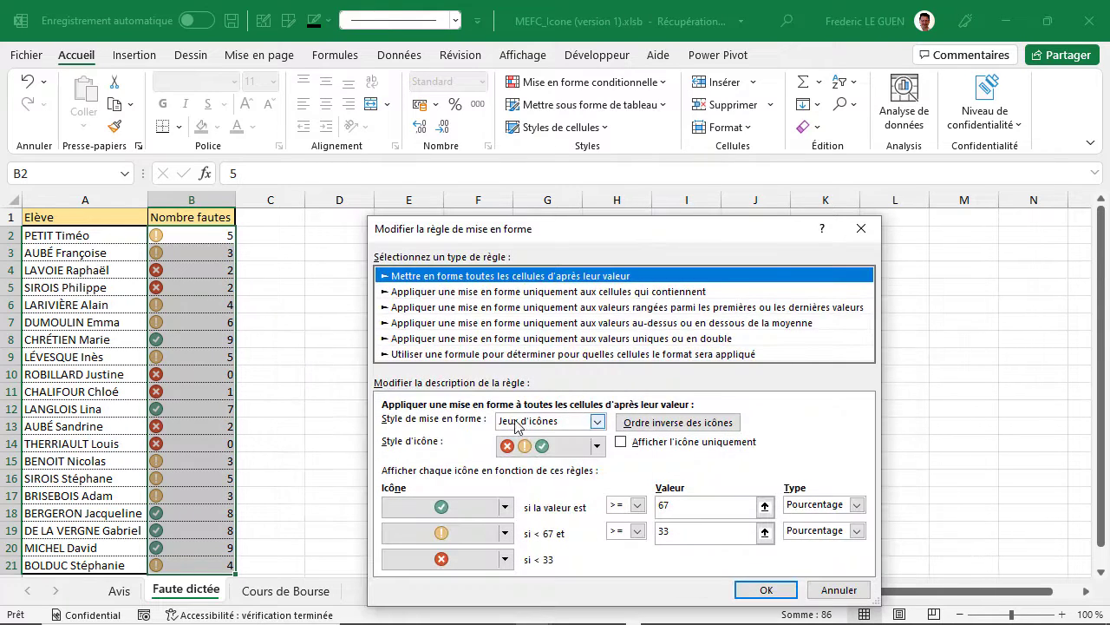
pyautogui.click(692, 422)
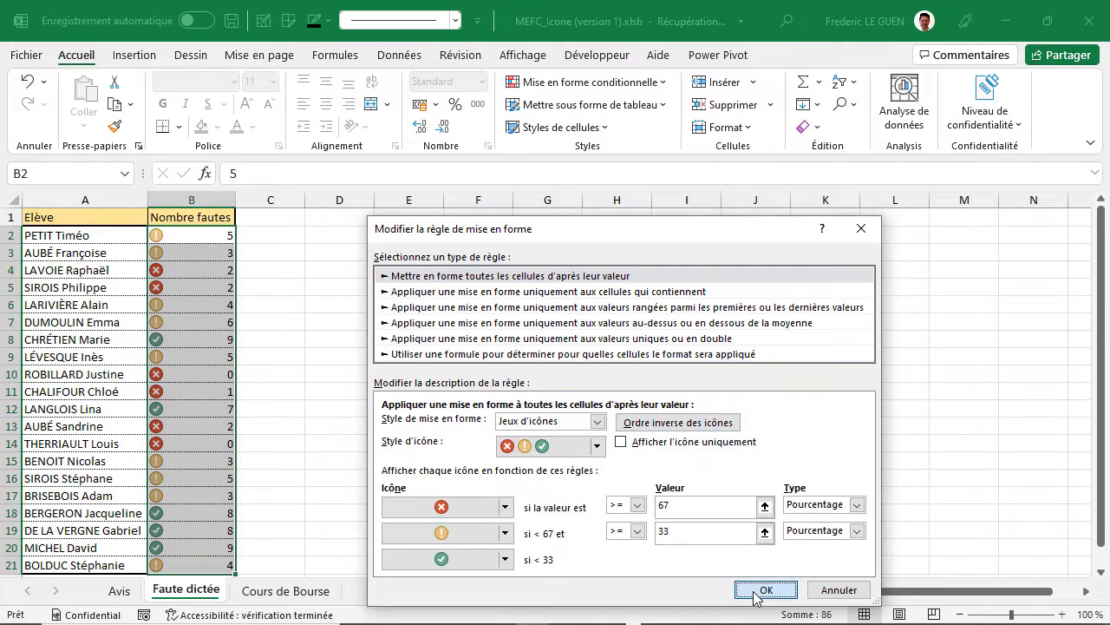
pyautogui.click(756, 597)
pyautogui.click(816, 526)
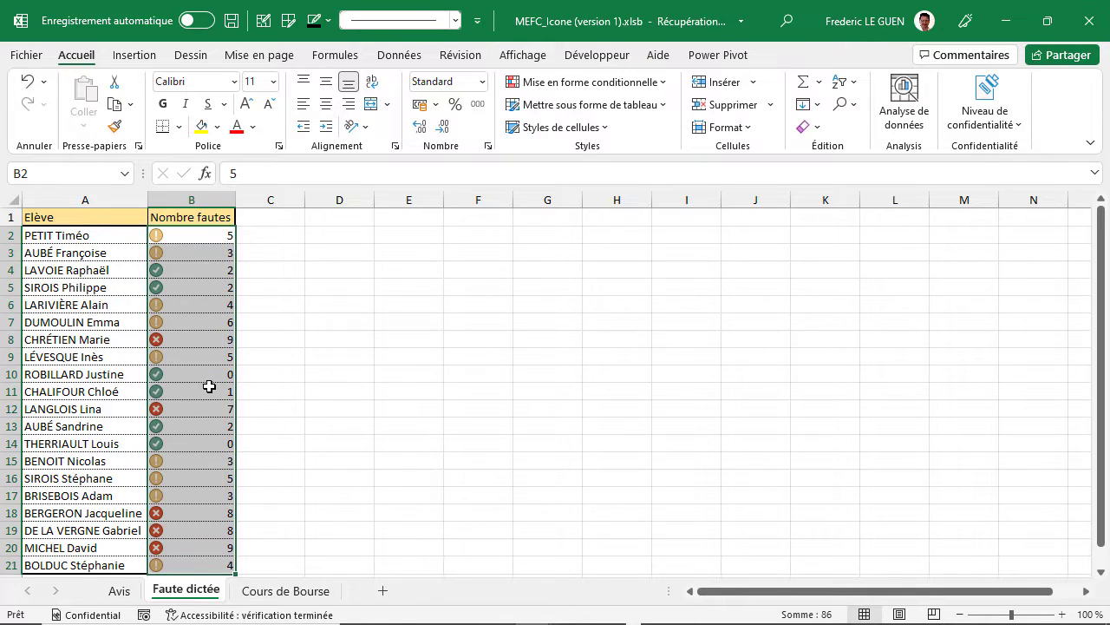
# - Edit the Nombre fautes icon rule so the red cross applies to values >= 5, with the type set to Nombre
pyautogui.click(657, 81)
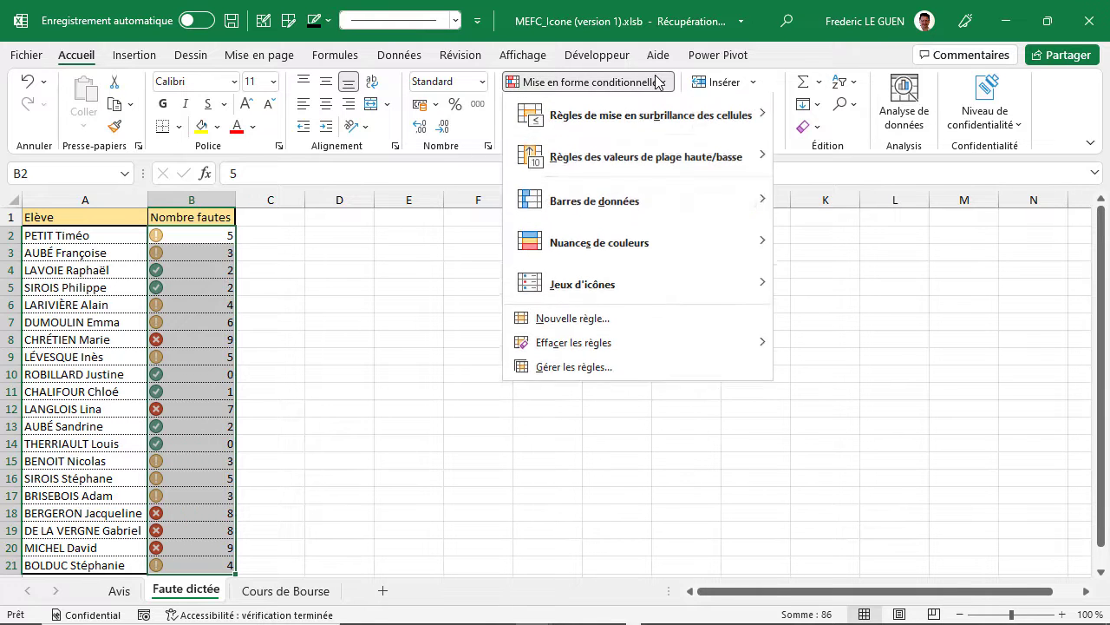
pyautogui.click(611, 366)
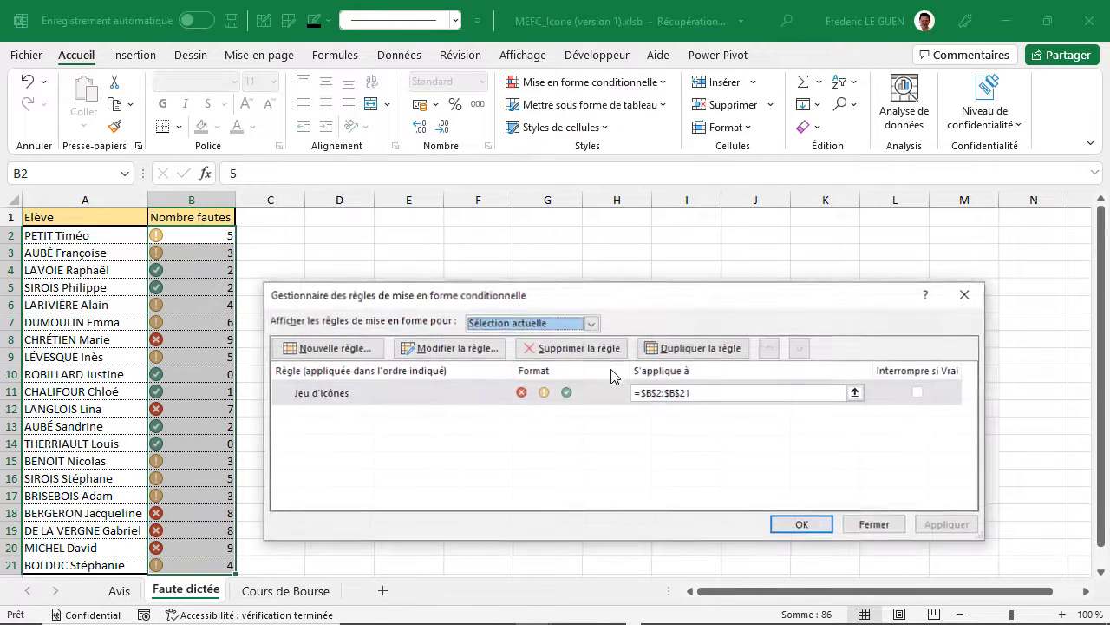
pyautogui.click(415, 395)
pyautogui.click(429, 350)
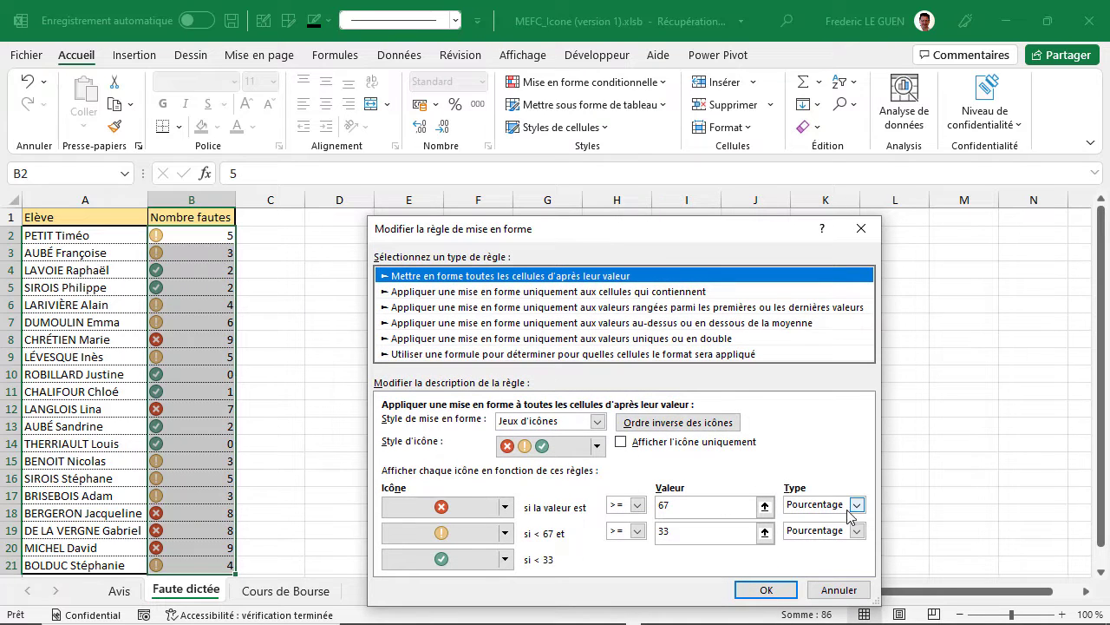
pyautogui.click(855, 505)
pyautogui.click(808, 526)
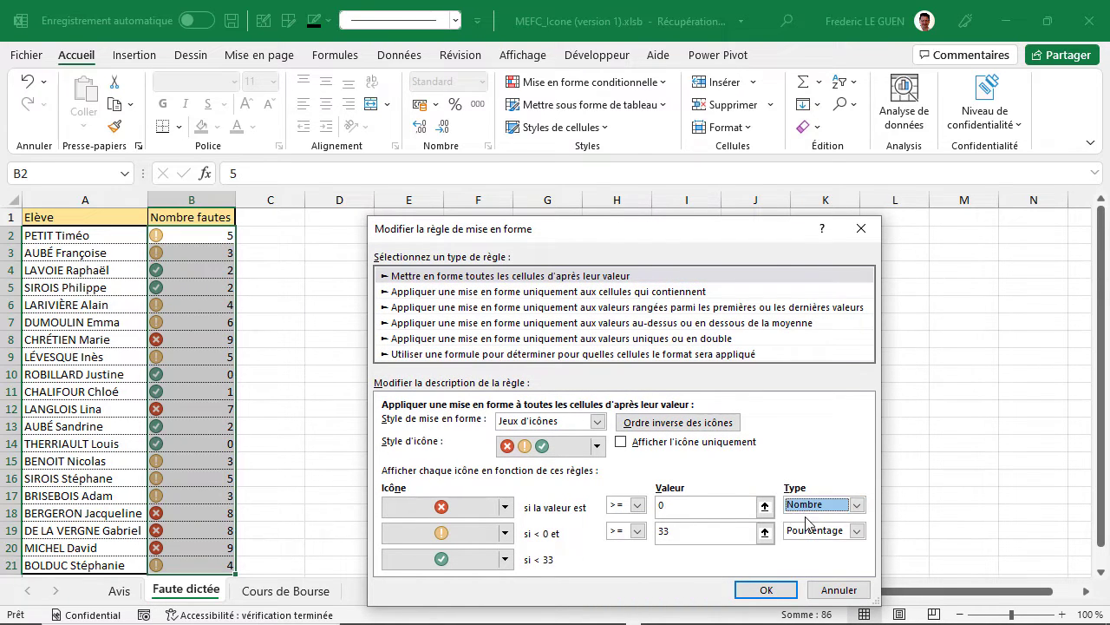
pyautogui.click(669, 502)
pyautogui.write('5')
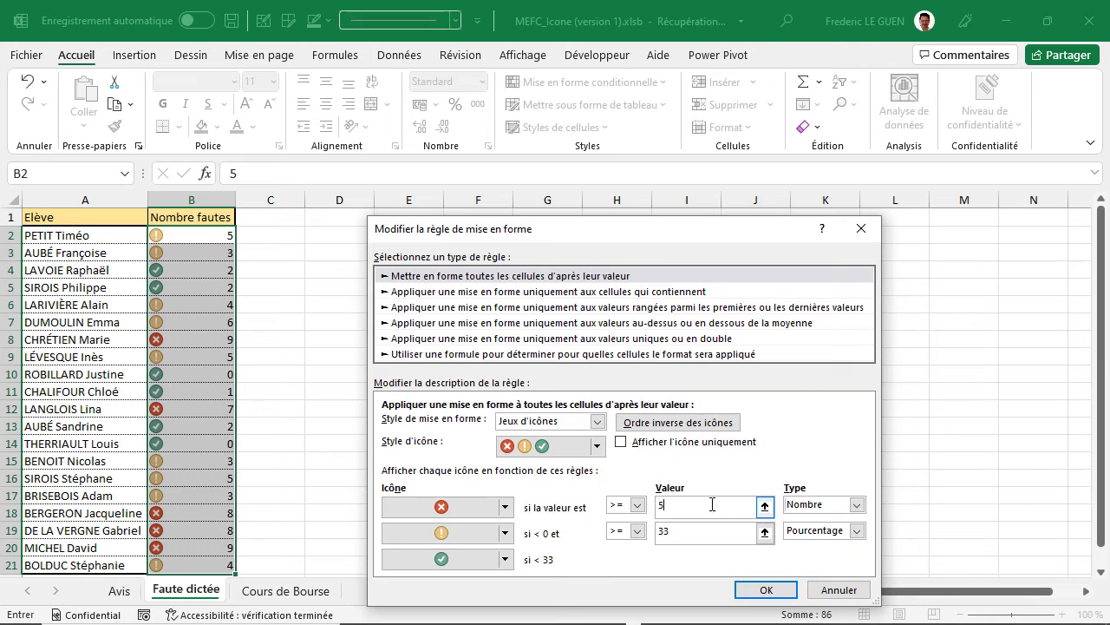
# - Set the yellow exclamation icon's threshold to >= 2 with type Nombre, and apply the edited rule to the Nombre fautes values
pyautogui.click(855, 530)
pyautogui.click(807, 546)
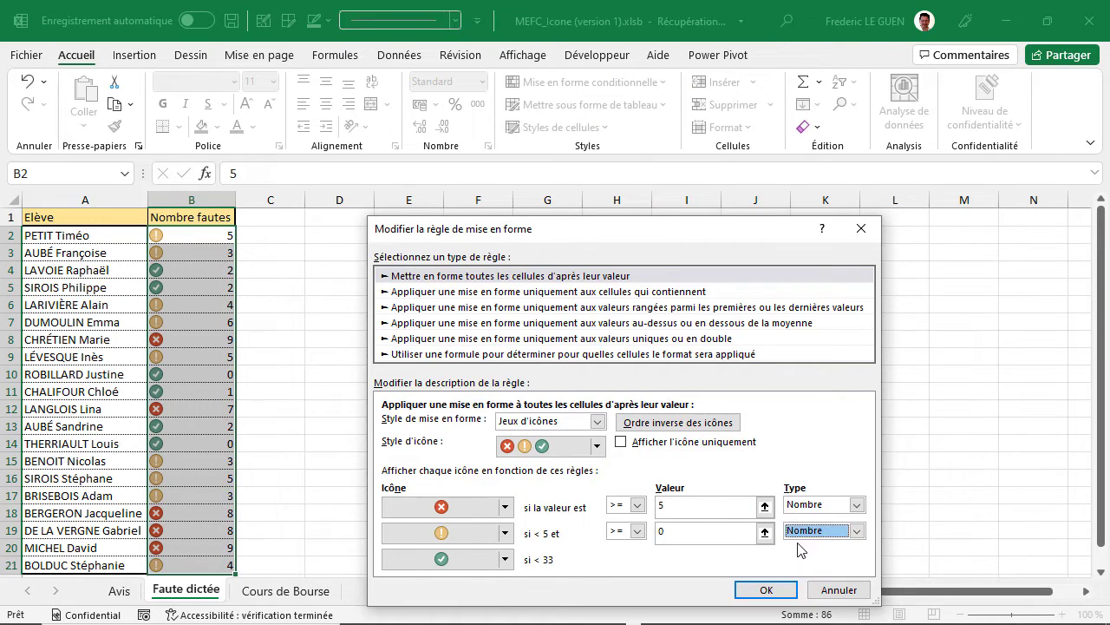
pyautogui.click(692, 529)
pyautogui.write('2')
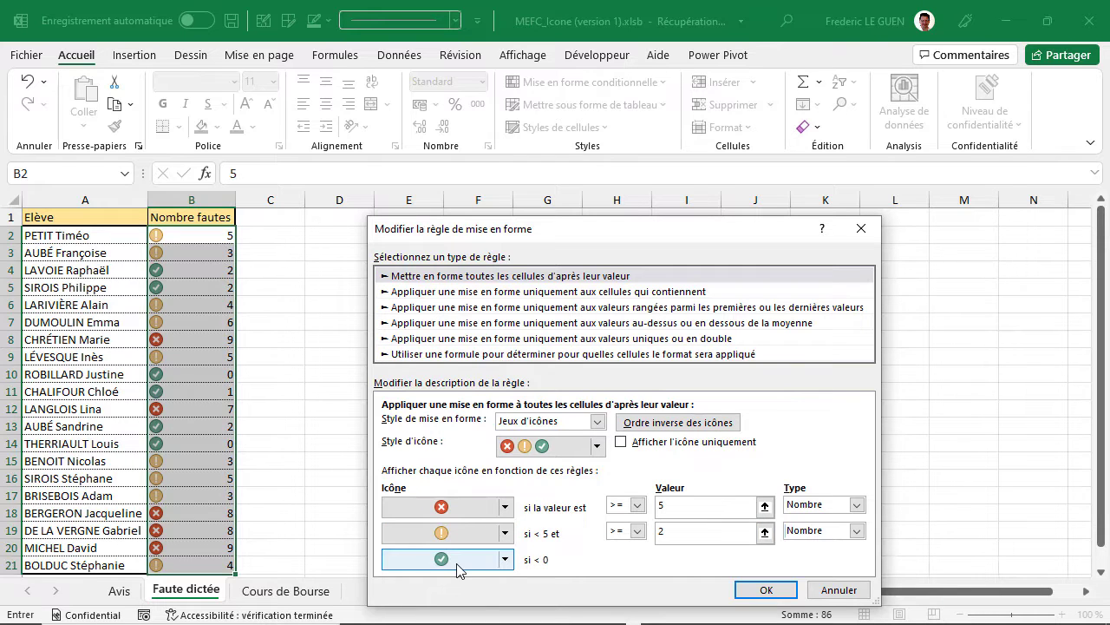
pyautogui.click(758, 590)
pyautogui.click(945, 525)
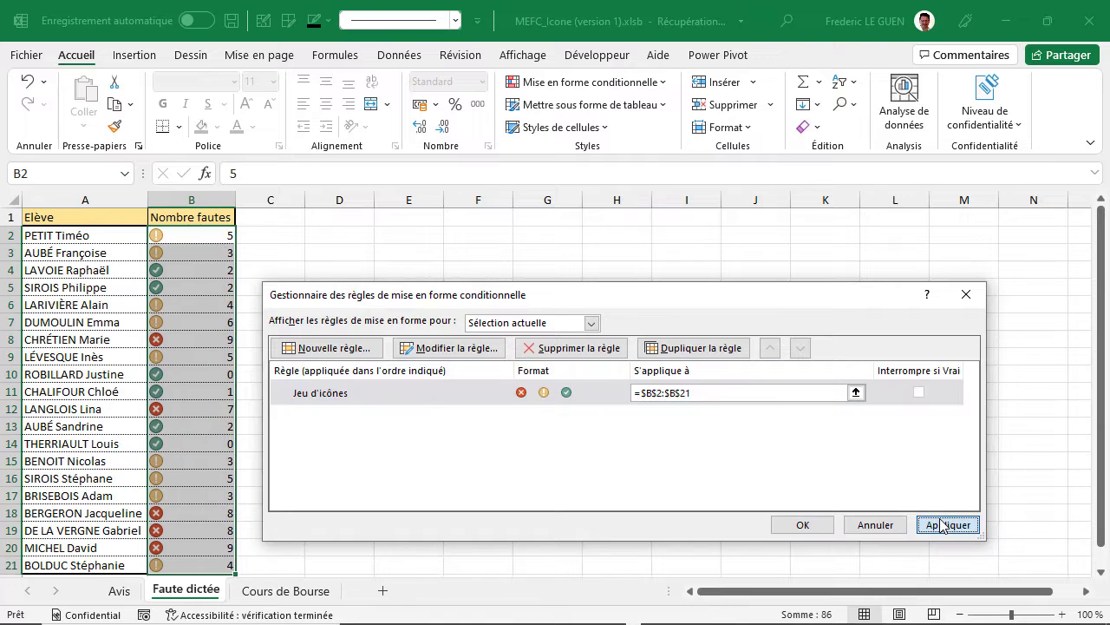
pyautogui.click(802, 524)
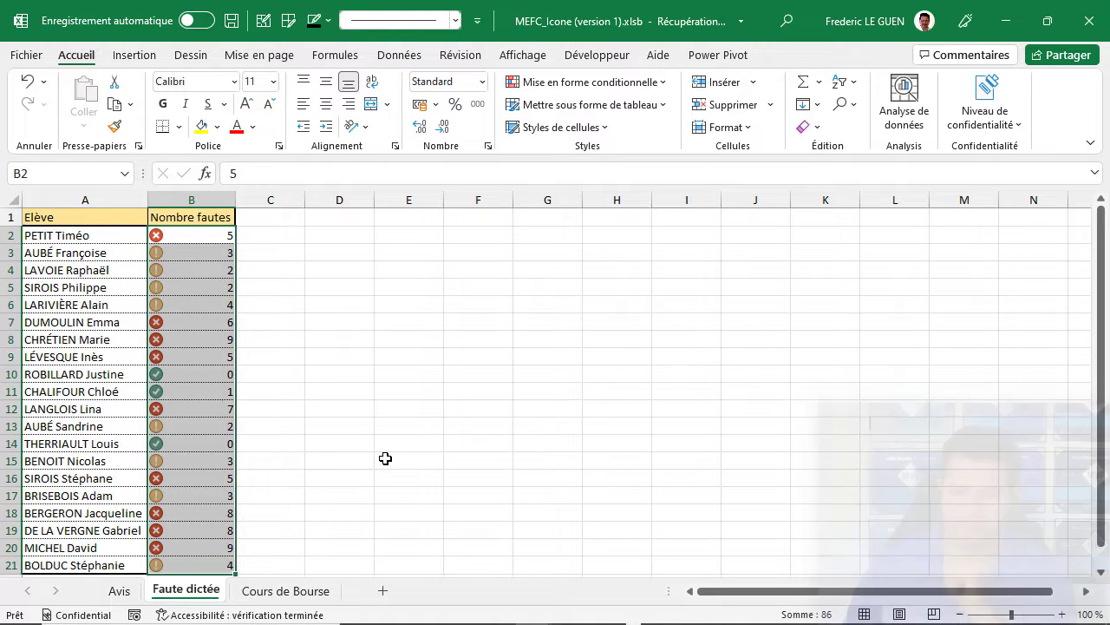
# - Edit the Nombre fautes rule to show only the icons without the numbers, and apply it
pyautogui.click(645, 84)
pyautogui.click(604, 369)
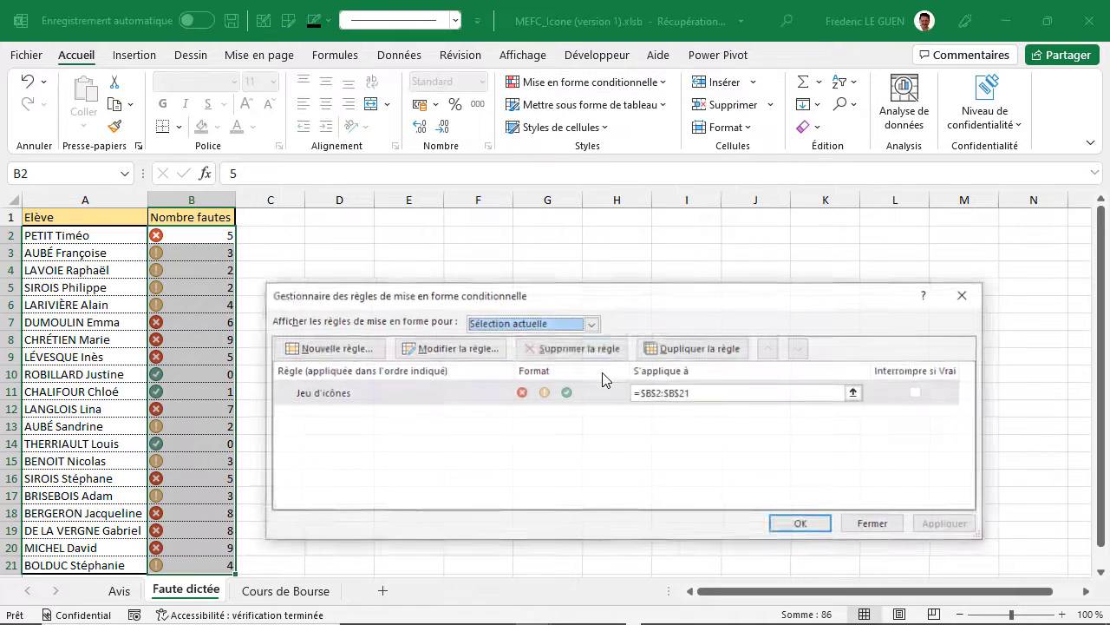
pyautogui.click(446, 348)
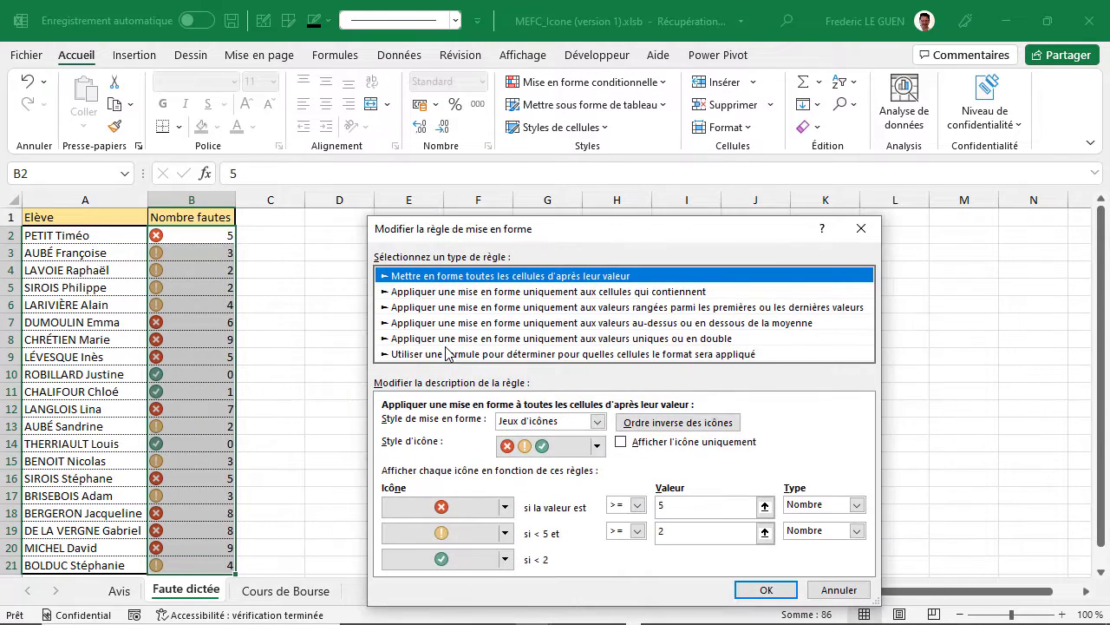
pyautogui.moveTo(529, 230); pyautogui.dragTo(522, 121)
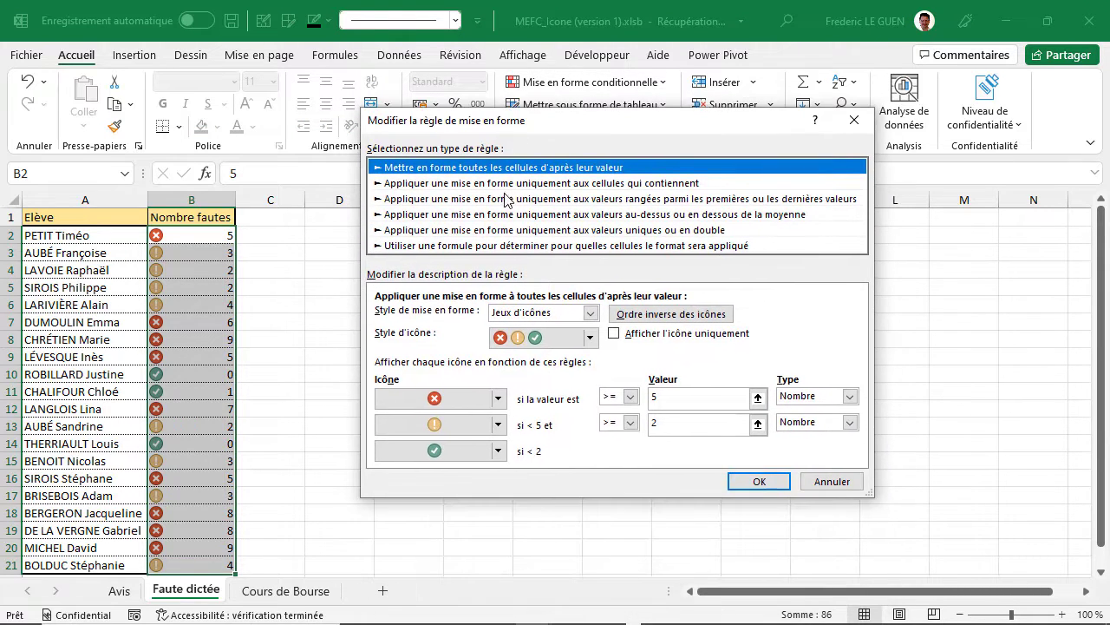
pyautogui.click(615, 333)
pyautogui.click(765, 483)
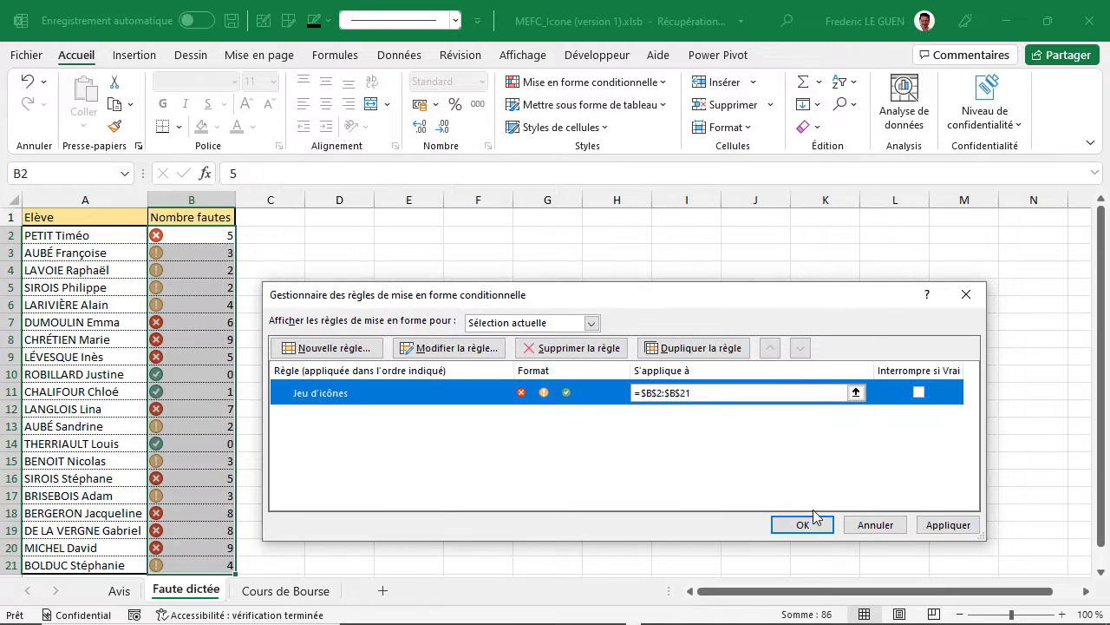
pyautogui.click(803, 524)
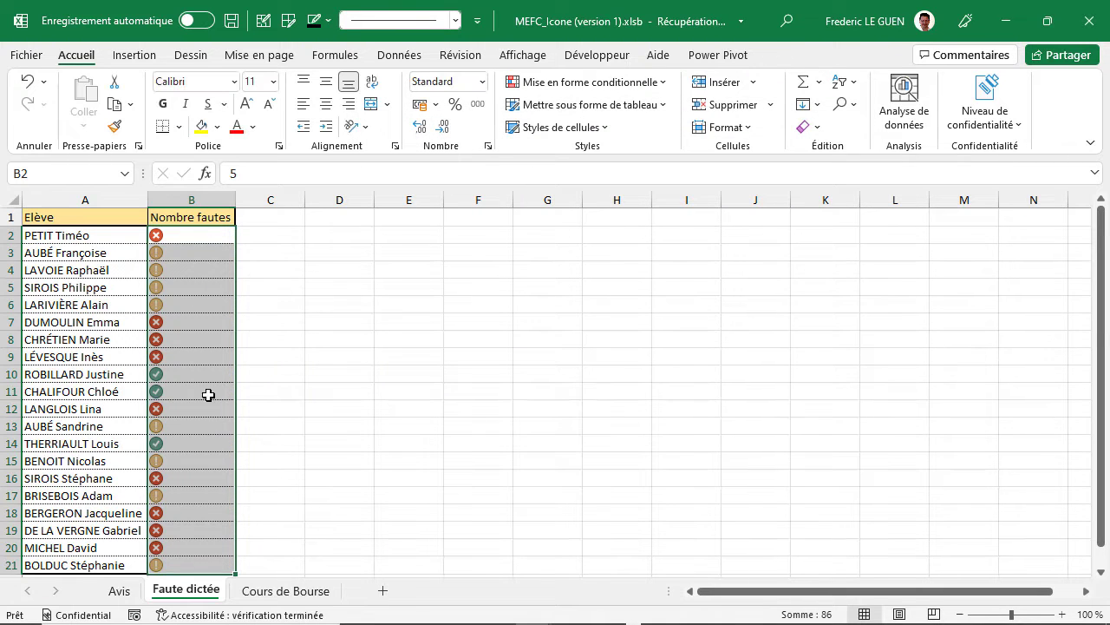
# - Check the underlying values of several icon-only cells in the Nombre fautes column, from B4 to B9
pyautogui.click(210, 273)
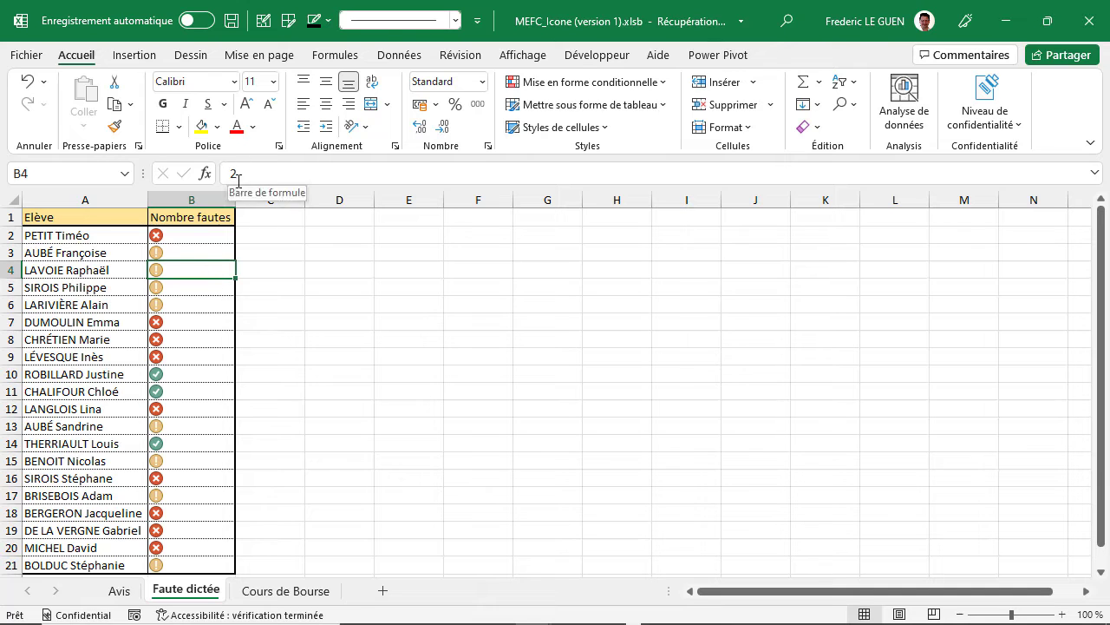
pyautogui.click(201, 290)
pyautogui.click(200, 319)
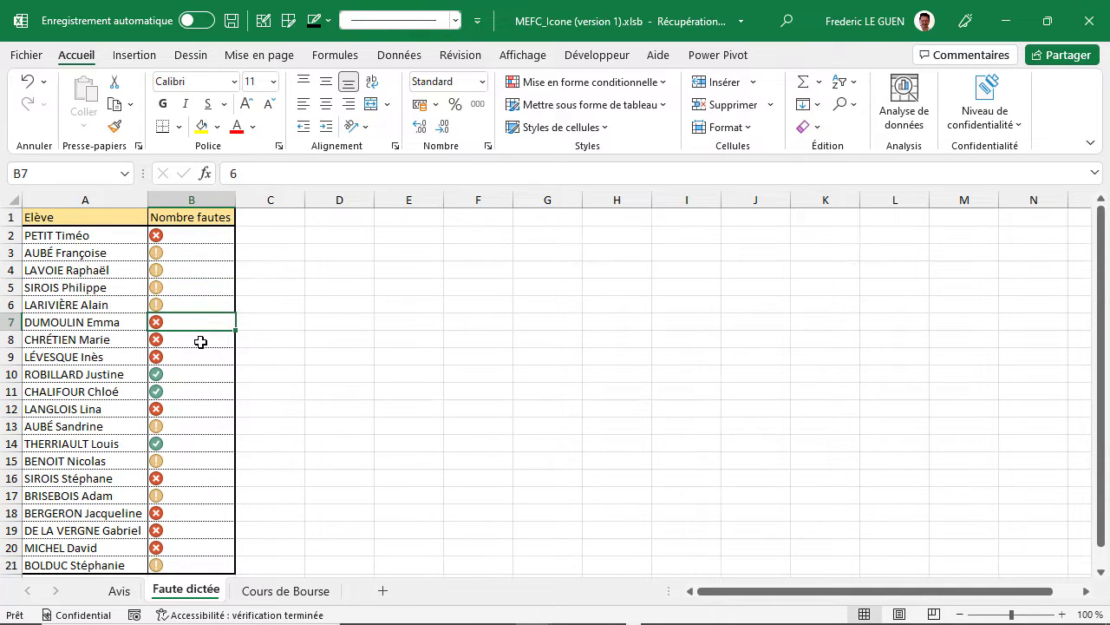
pyautogui.click(201, 342)
pyautogui.click(198, 356)
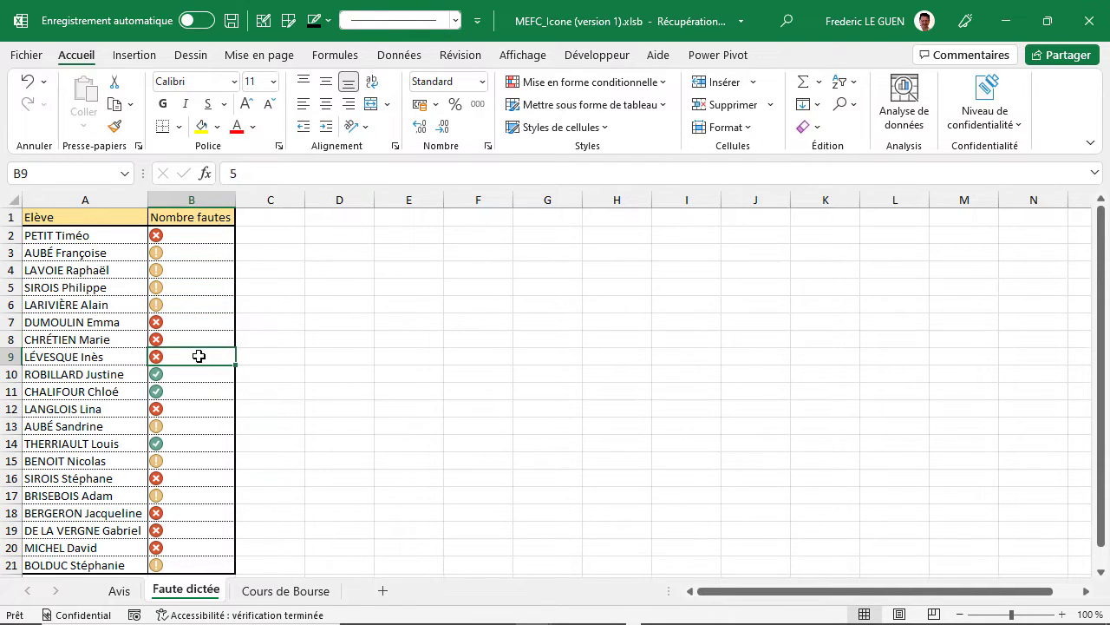
# - On the Cours de Bourse sheet, examine the stock history formula in B4 and the daily difference formula in D6
pyautogui.click(286, 590)
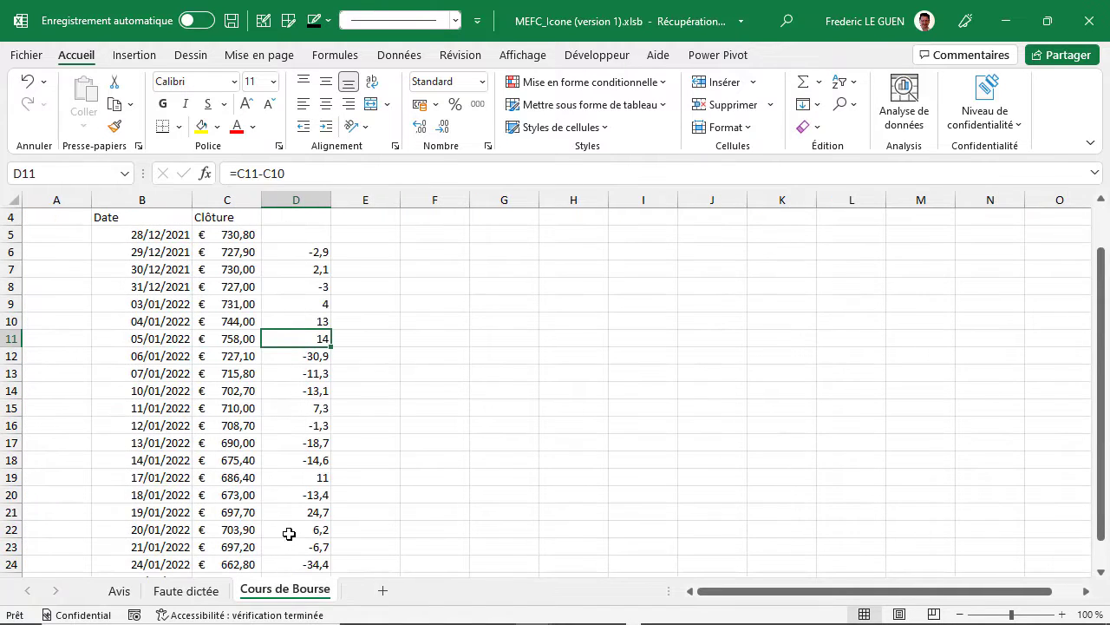
pyautogui.scroll(1, 289, 533)
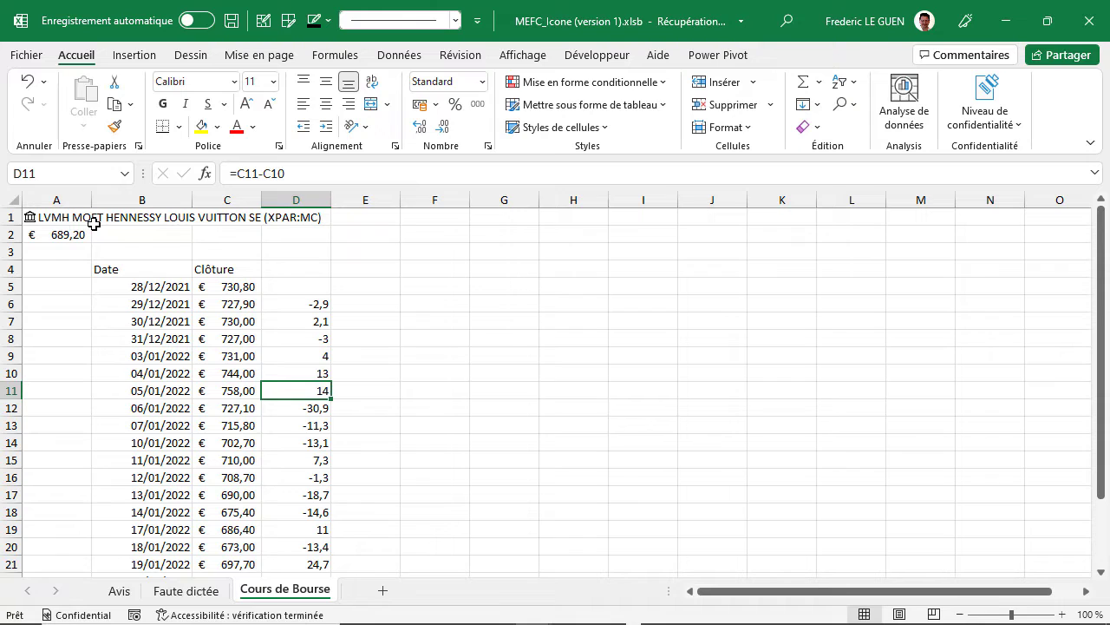
pyautogui.click(145, 270)
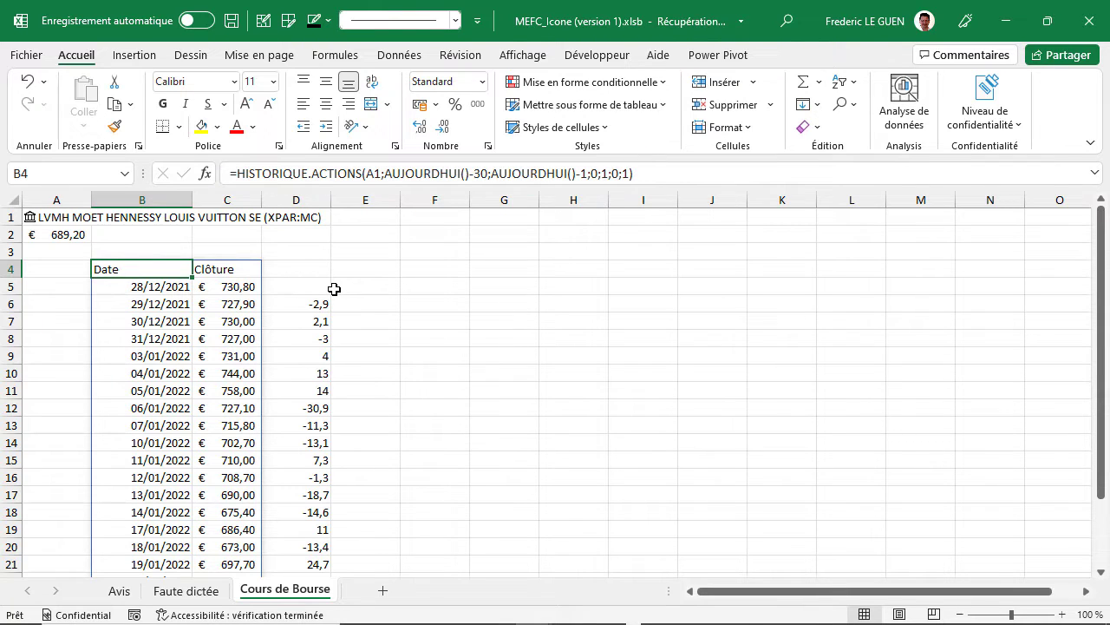
pyautogui.scroll(-1, 334, 289)
pyautogui.click(305, 251)
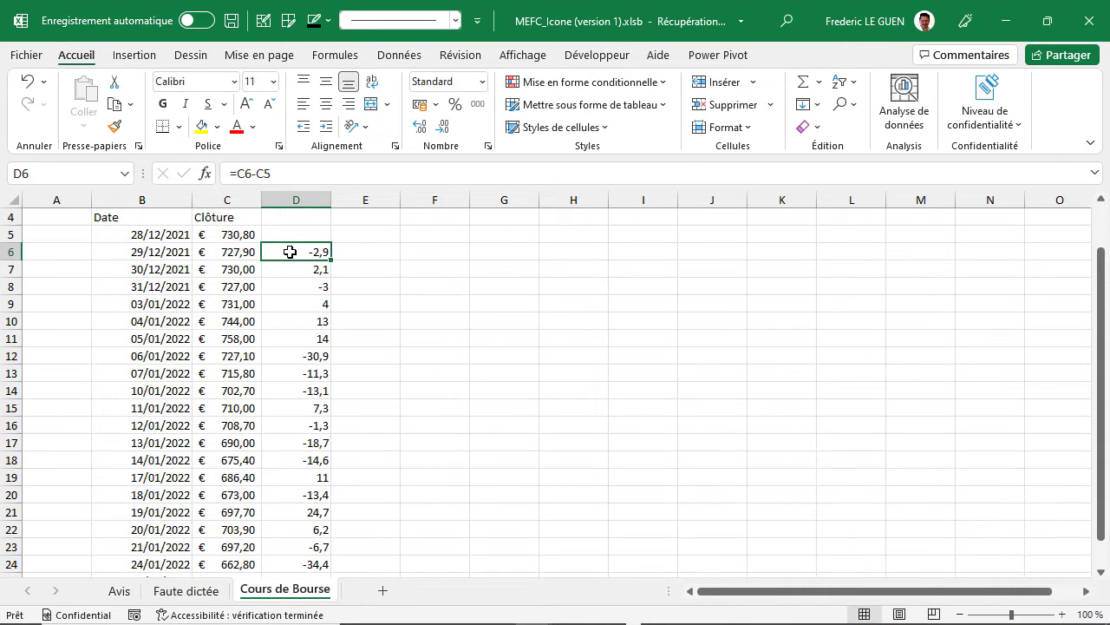
# - Apply the three-triangle directional icon set to the daily differences in D6:D26
pyautogui.moveTo(290, 251); pyautogui.dragTo(307, 550)
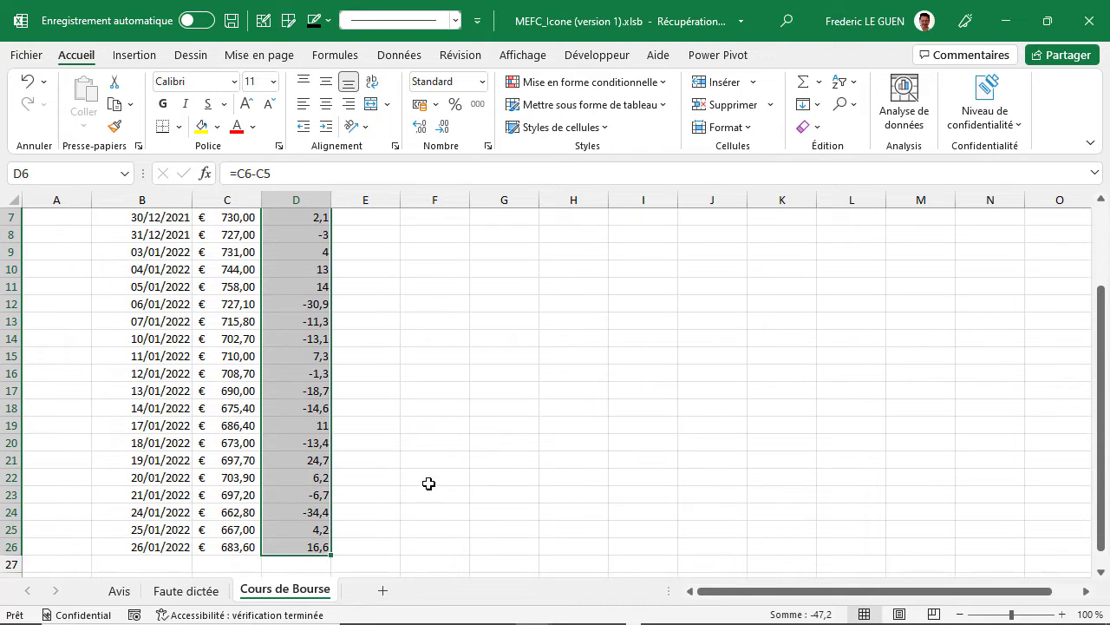
pyautogui.click(661, 87)
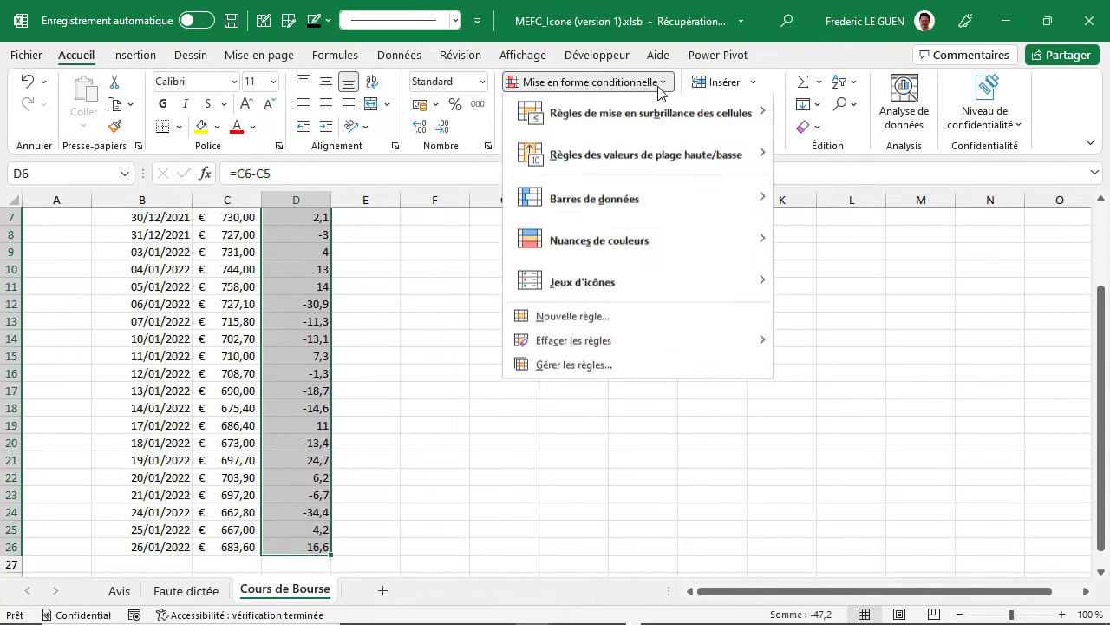
pyautogui.moveTo(639, 290)
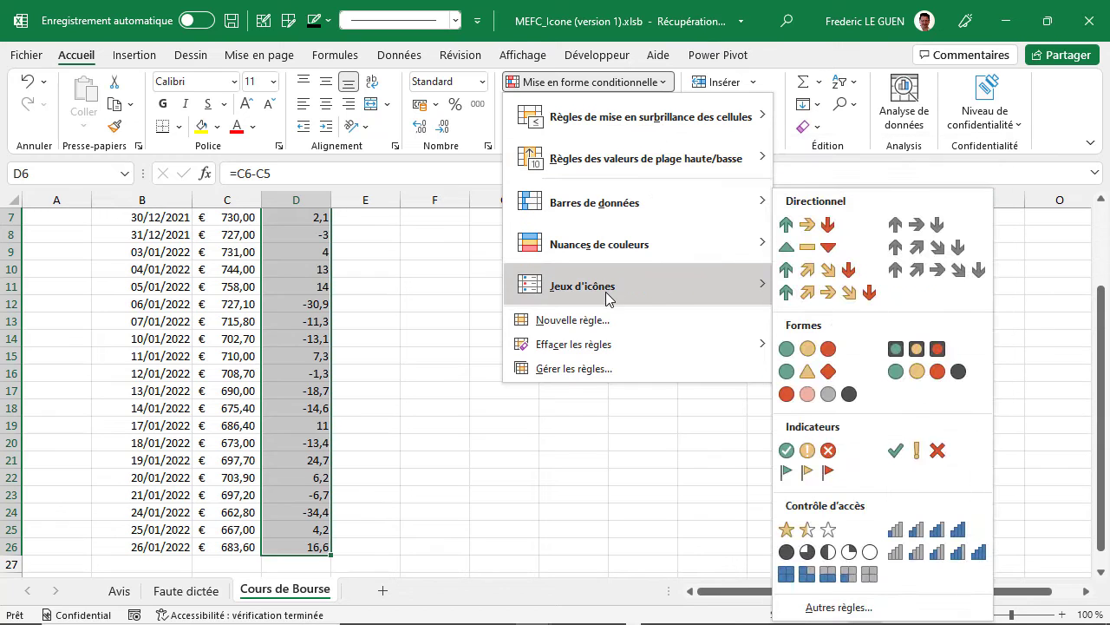
pyautogui.click(803, 249)
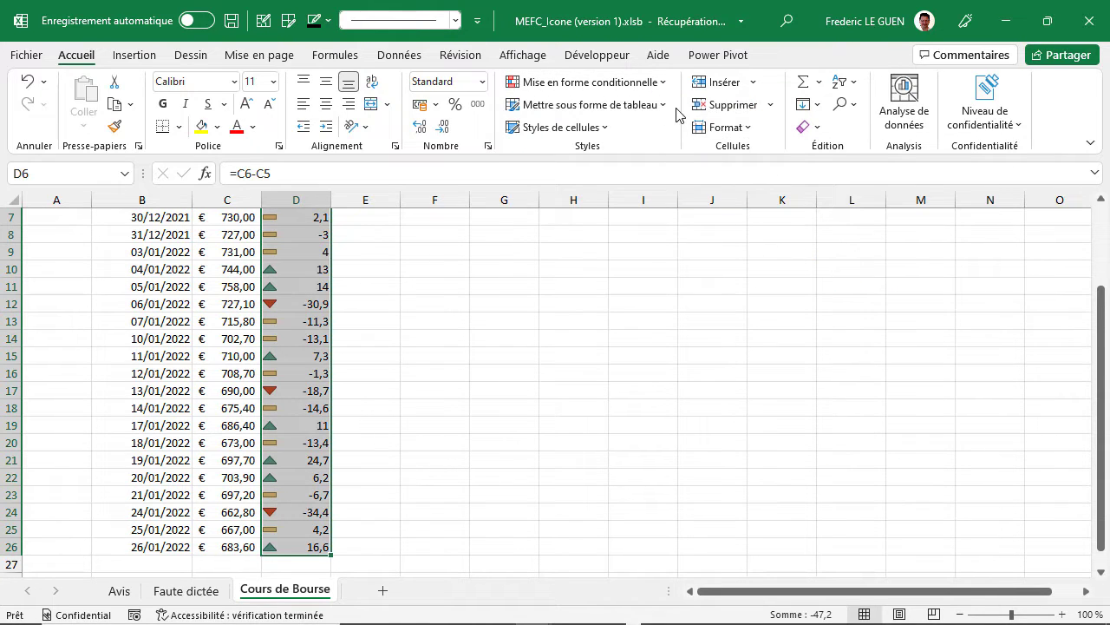
# - Edit the triangle icon rule so the green triangle applies to values >= 0, with the type set to Nombre
pyautogui.click(661, 83)
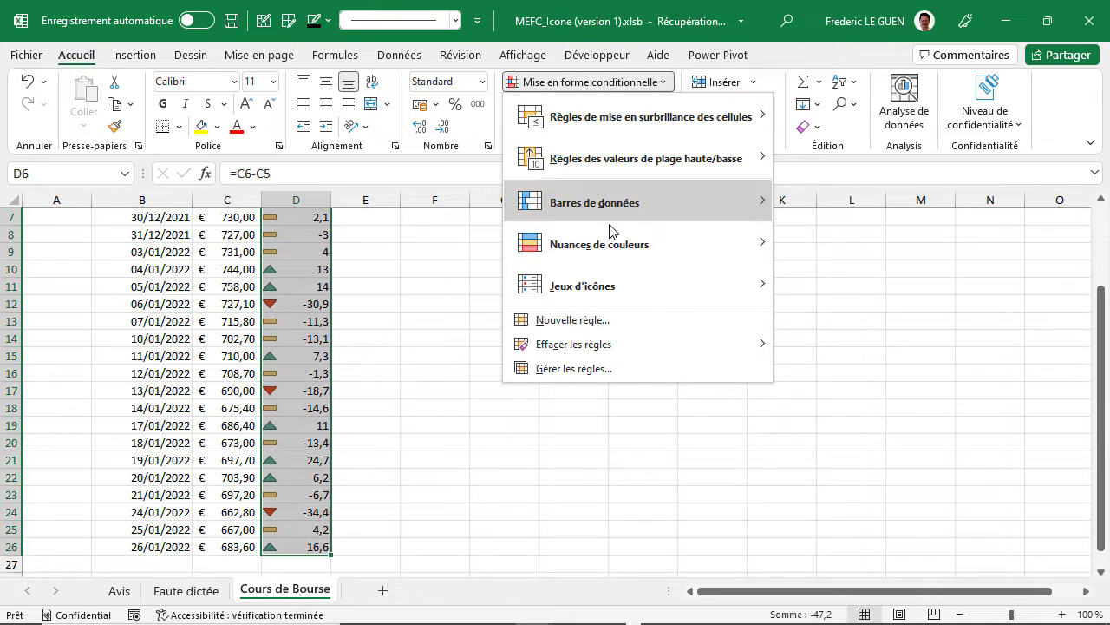
pyautogui.click(599, 368)
pyautogui.click(468, 391)
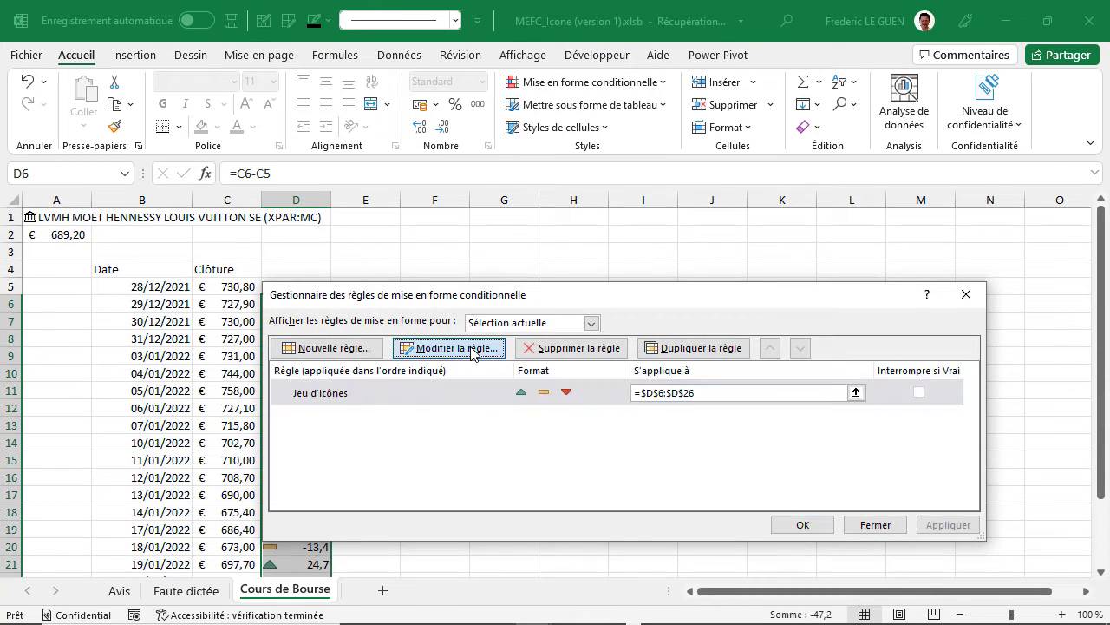
pyautogui.click(451, 348)
pyautogui.moveTo(526, 228); pyautogui.dragTo(520, 159)
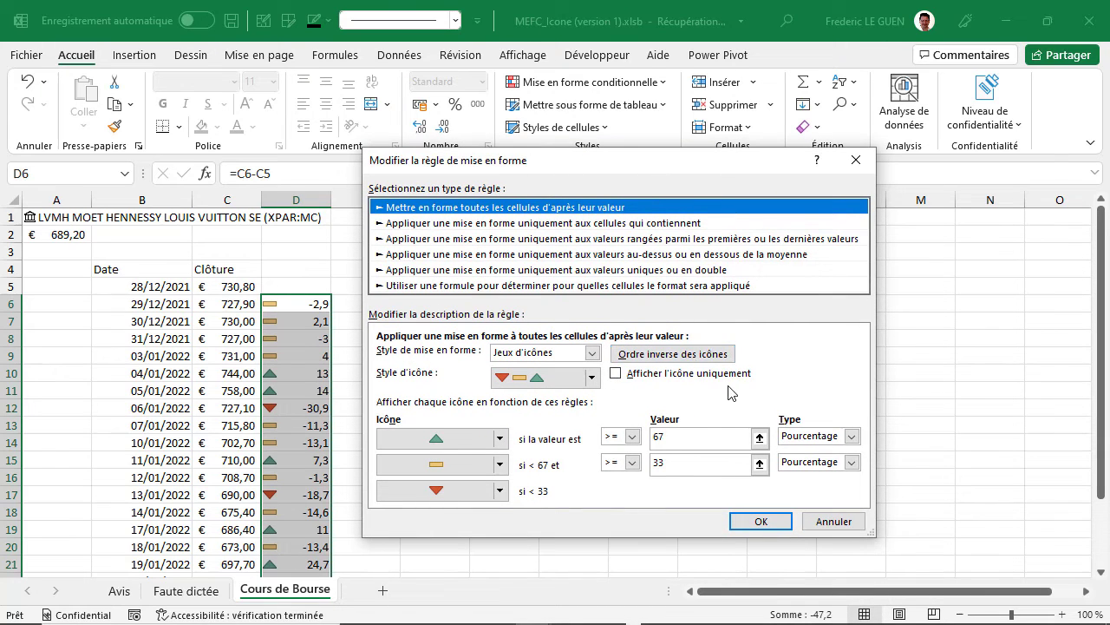
pyautogui.click(852, 436)
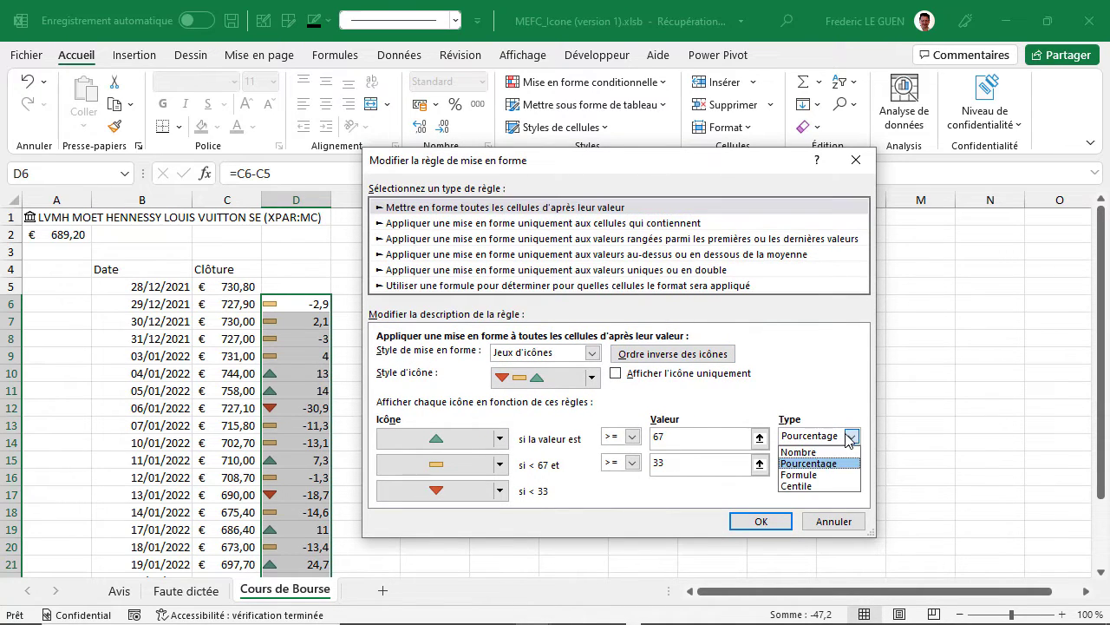
pyautogui.click(813, 451)
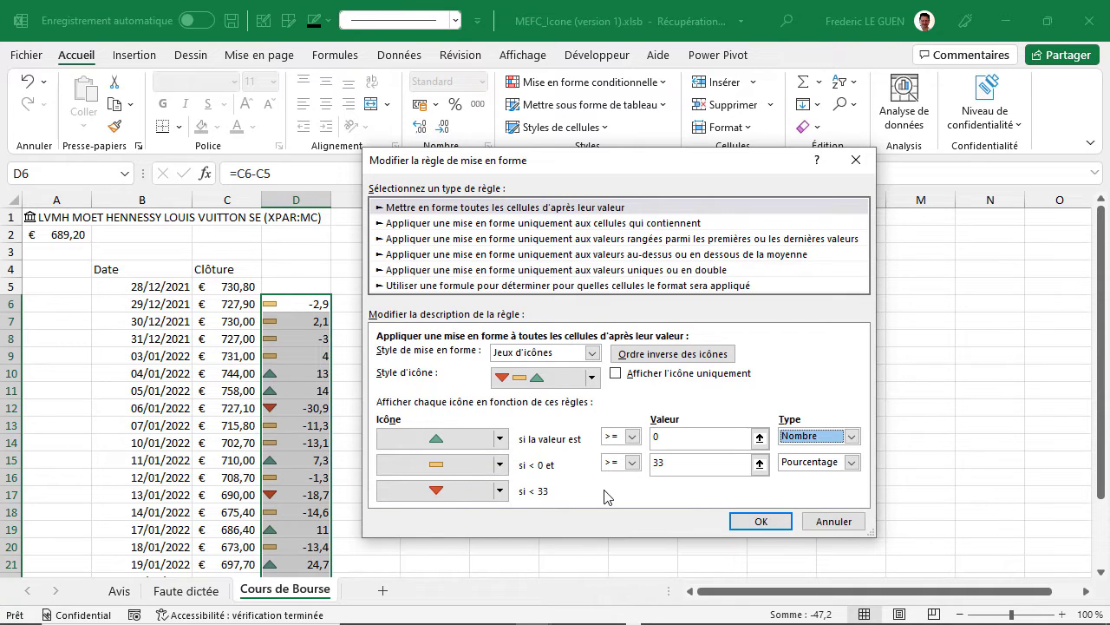
# - Set the yellow dash's threshold to >= -0,0001 with type Nombre, and apply the edited rule to the daily differences
pyautogui.click(665, 463)
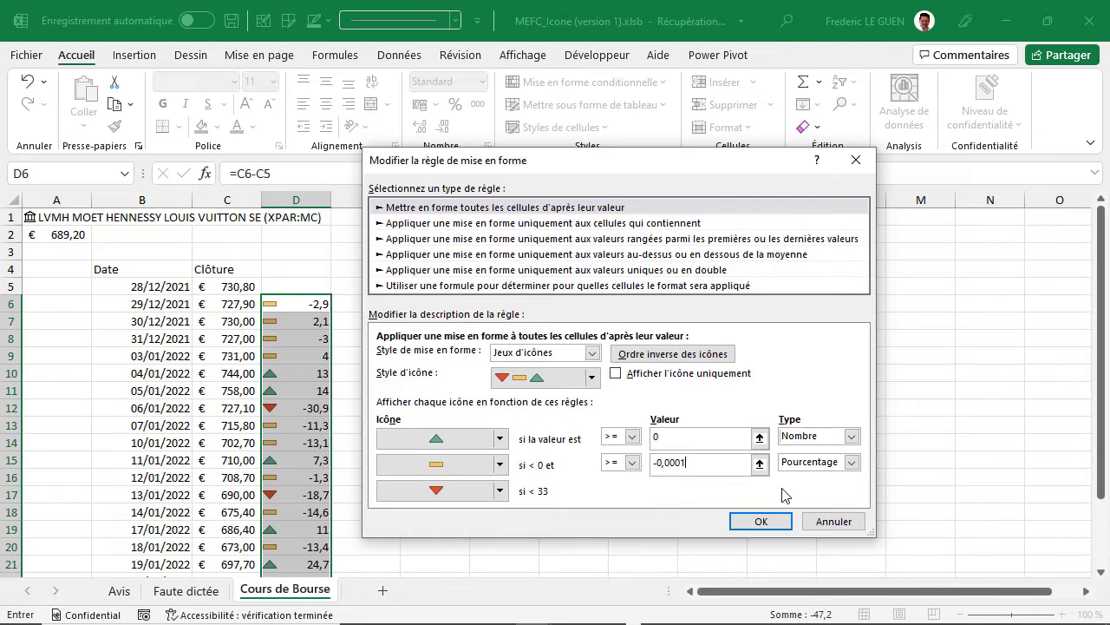
pyautogui.click(812, 462)
pyautogui.click(799, 476)
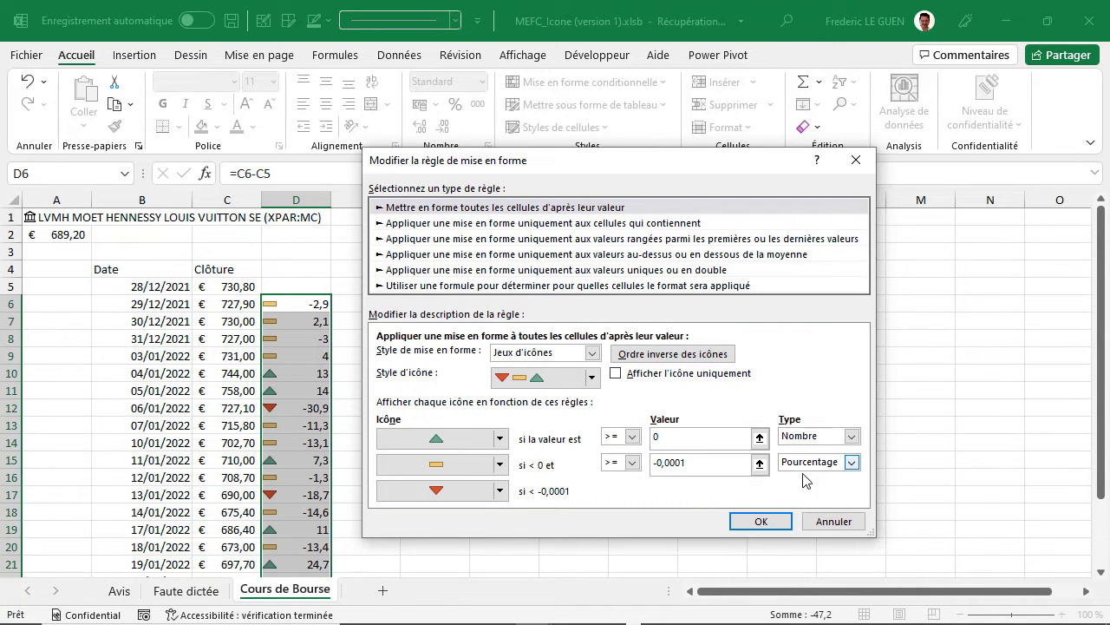
pyautogui.click(669, 465)
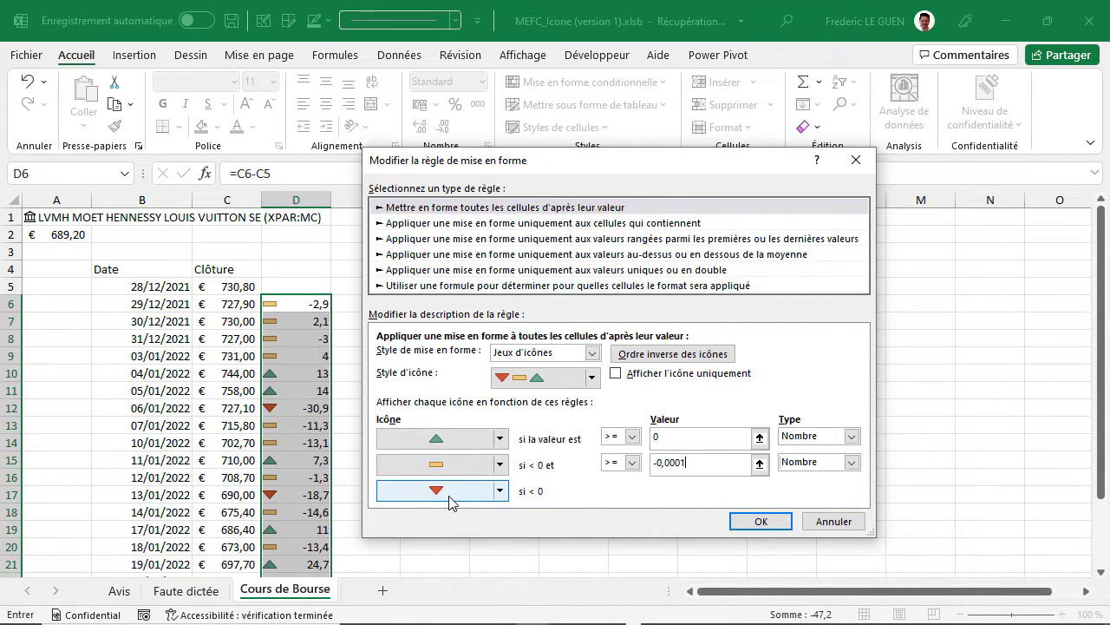
pyautogui.click(746, 525)
pyautogui.click(780, 526)
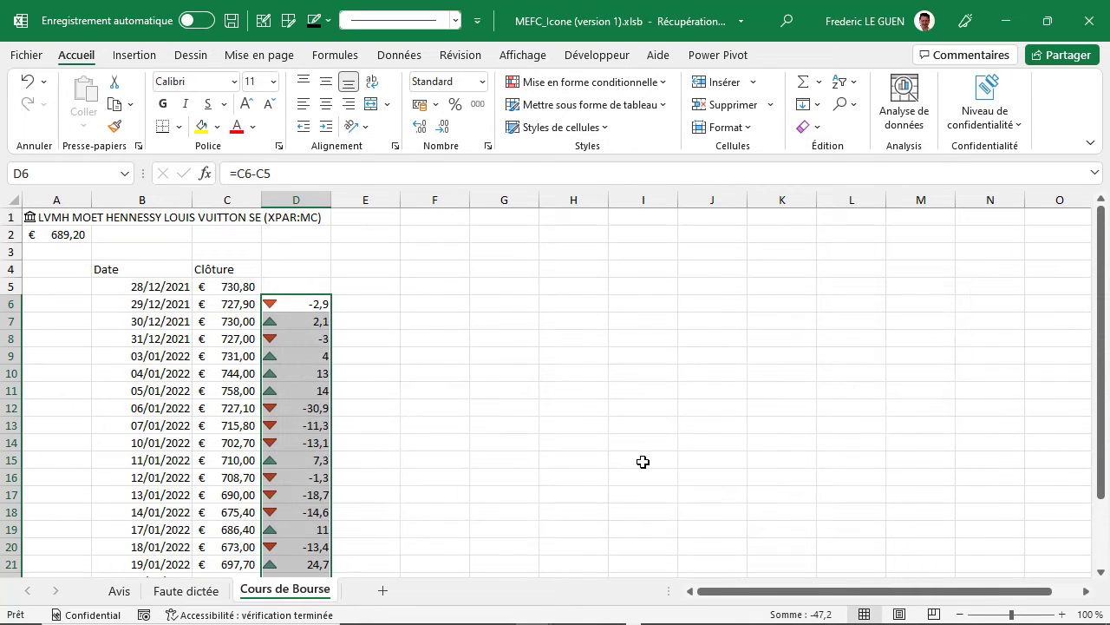
pyautogui.scroll(-1, 643, 462)
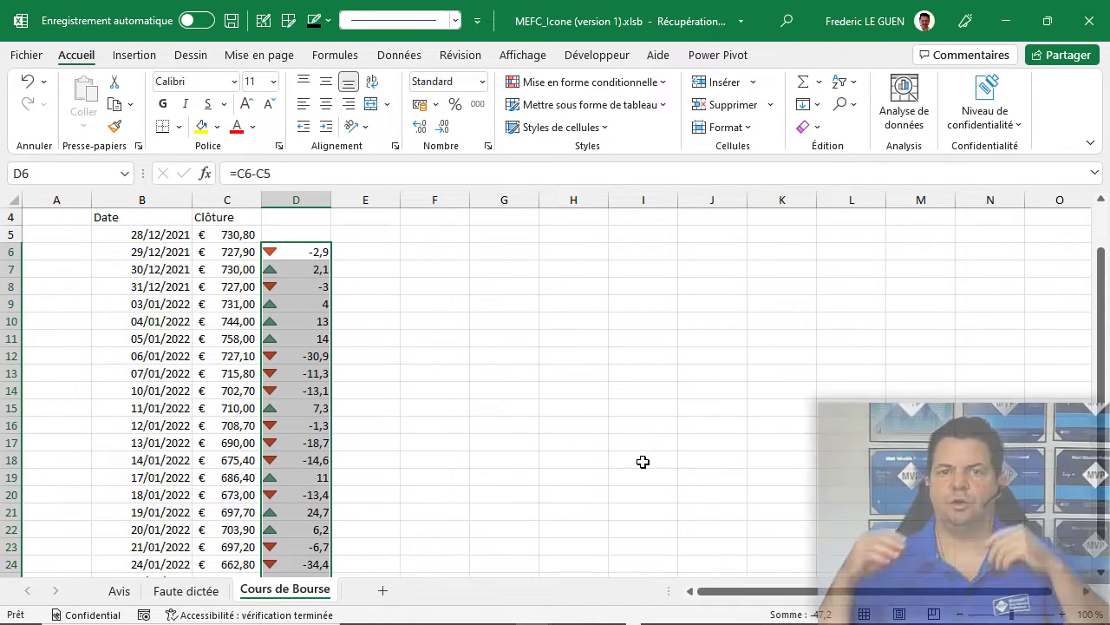